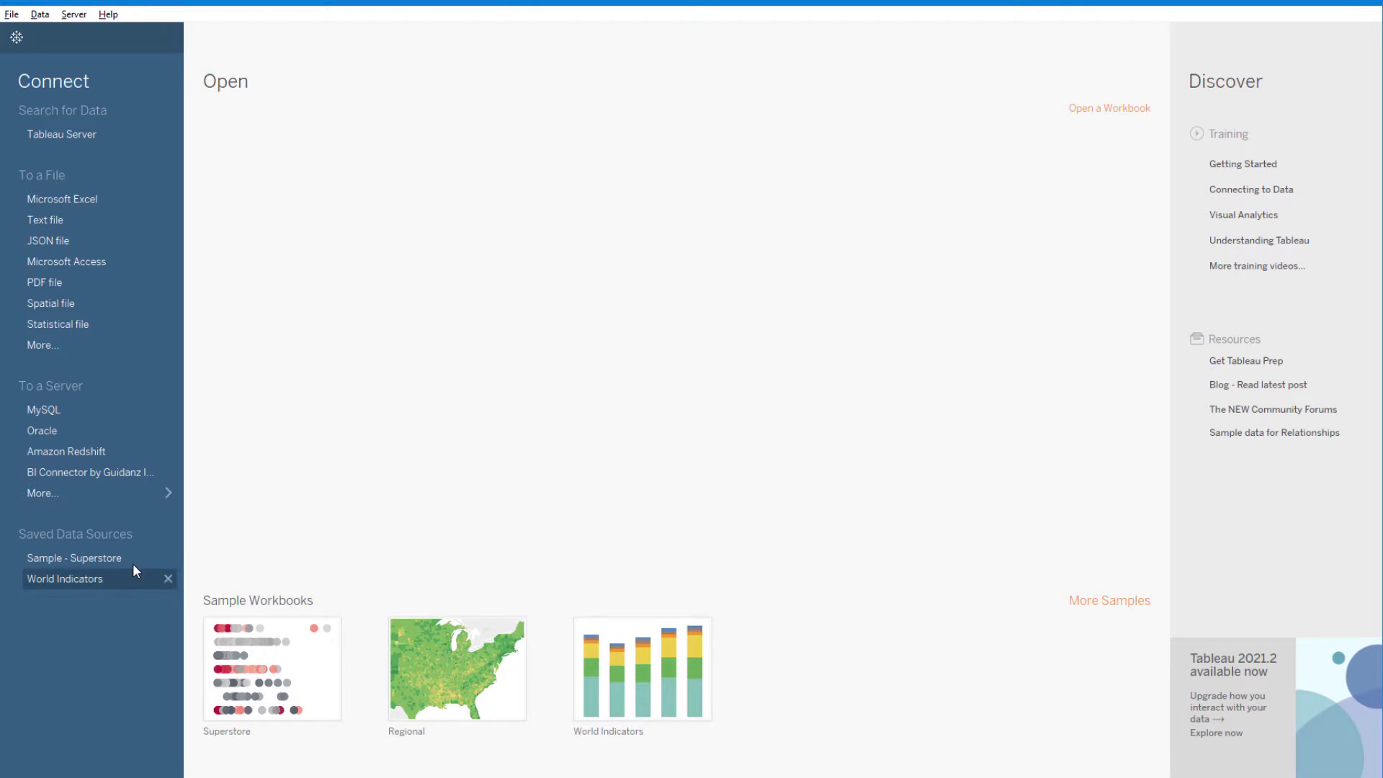
Step: Browse the full list of installed connectors, then check the Data menu for replacing the data source
left_click(170, 493)
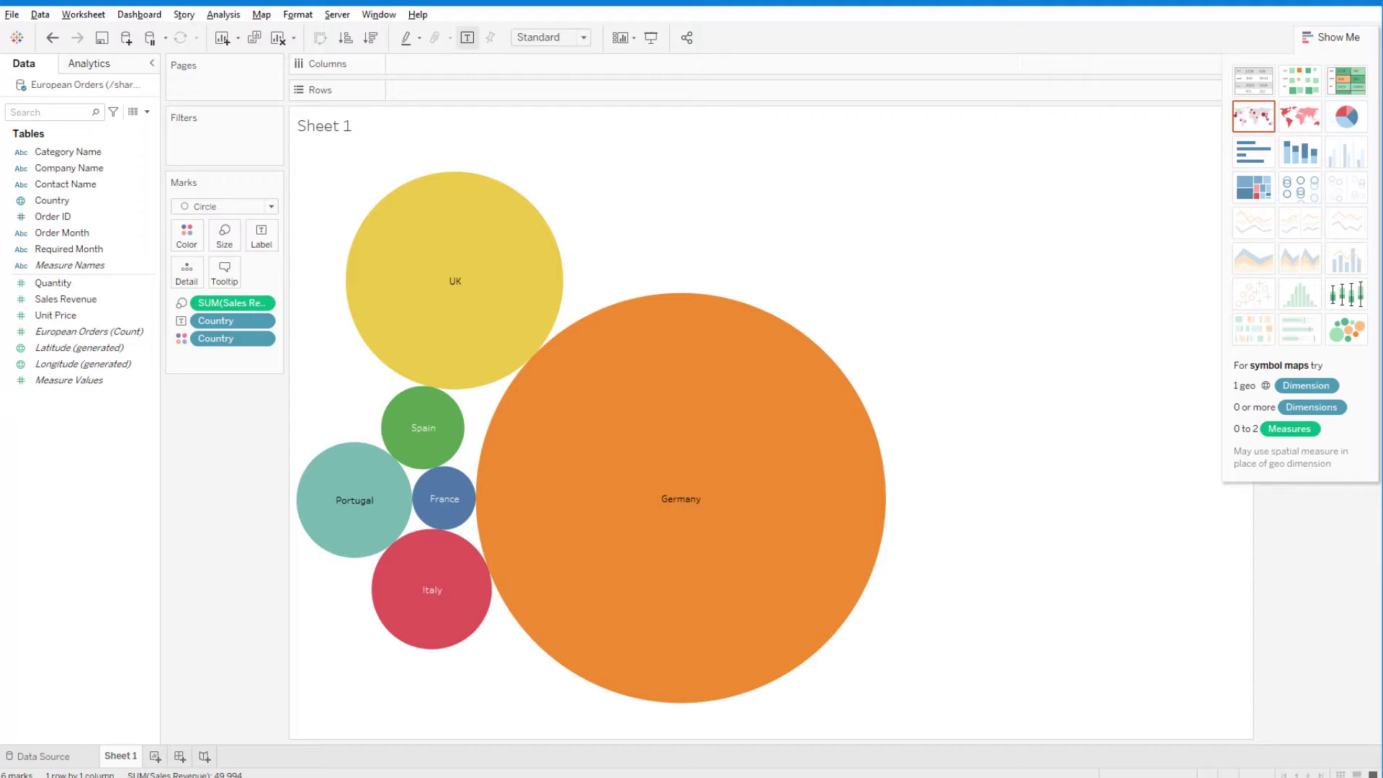
left_click(40, 15)
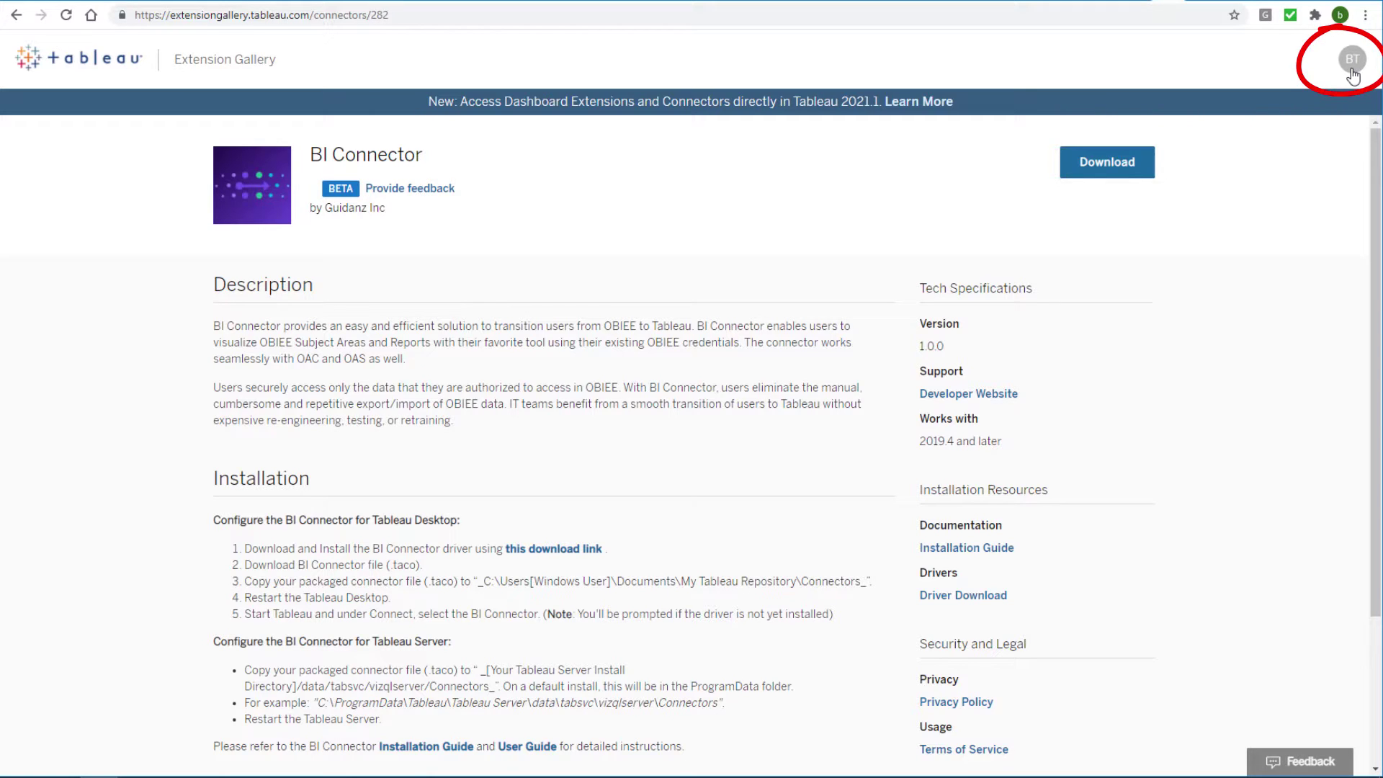
Step: Sign up for Beta Connectors from the account menu and download biconnector_odbc.taco
left_click(1351, 72)
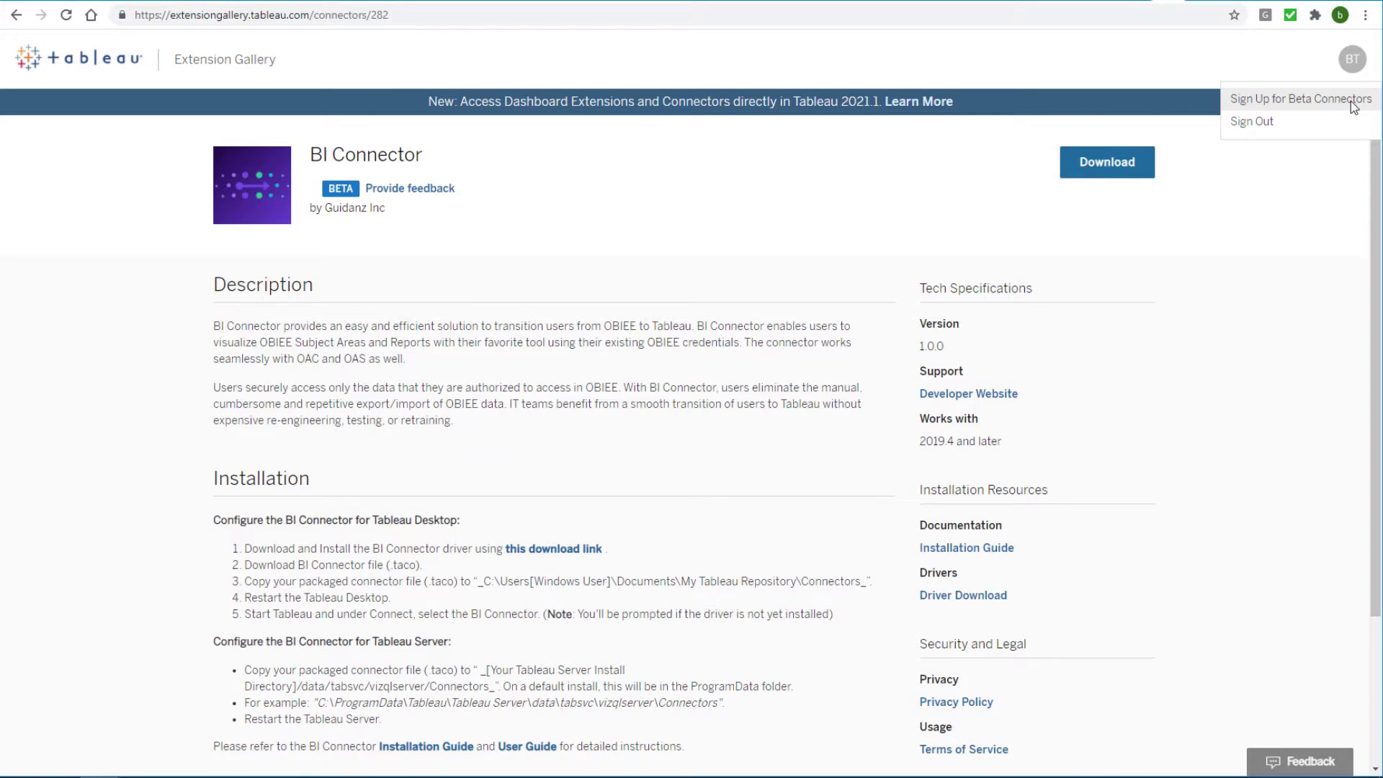
left_click(1350, 100)
left_click(852, 452)
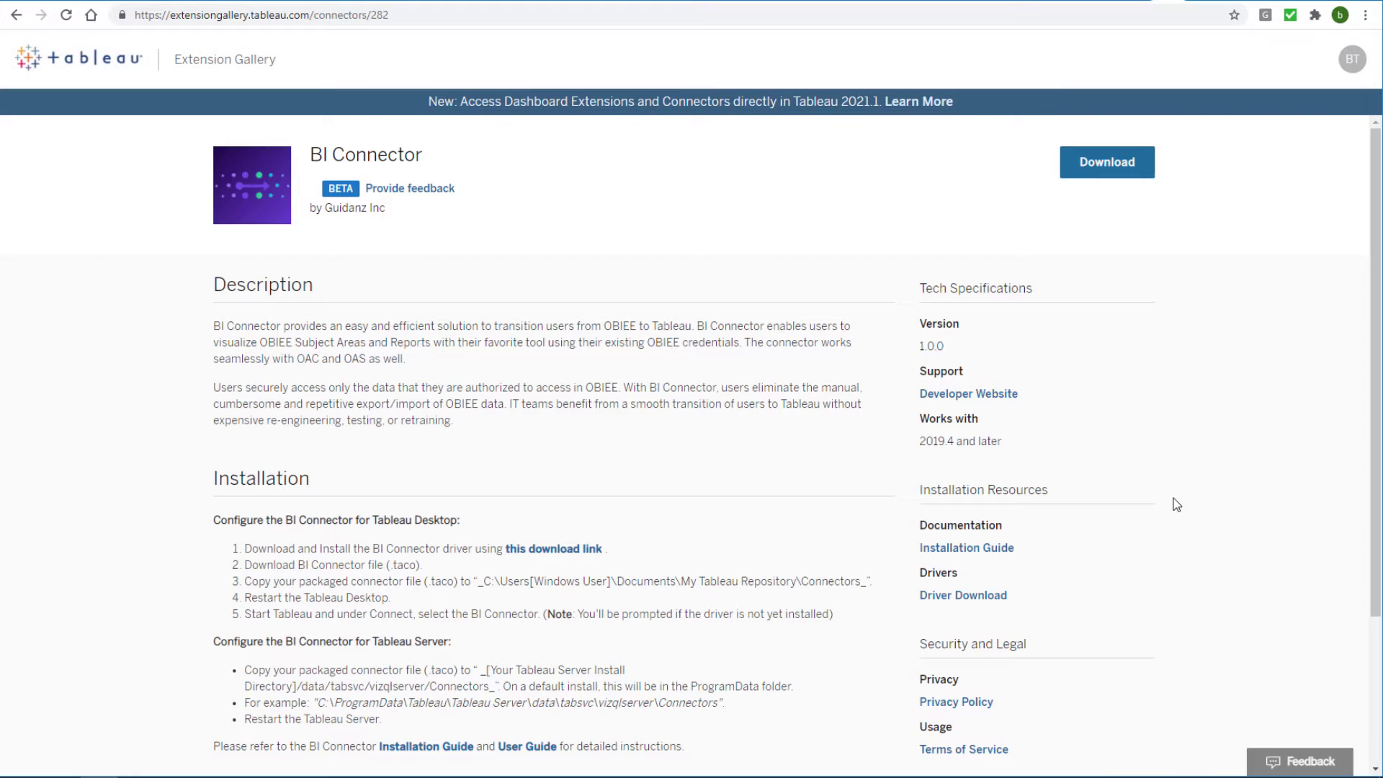
left_click(1136, 178)
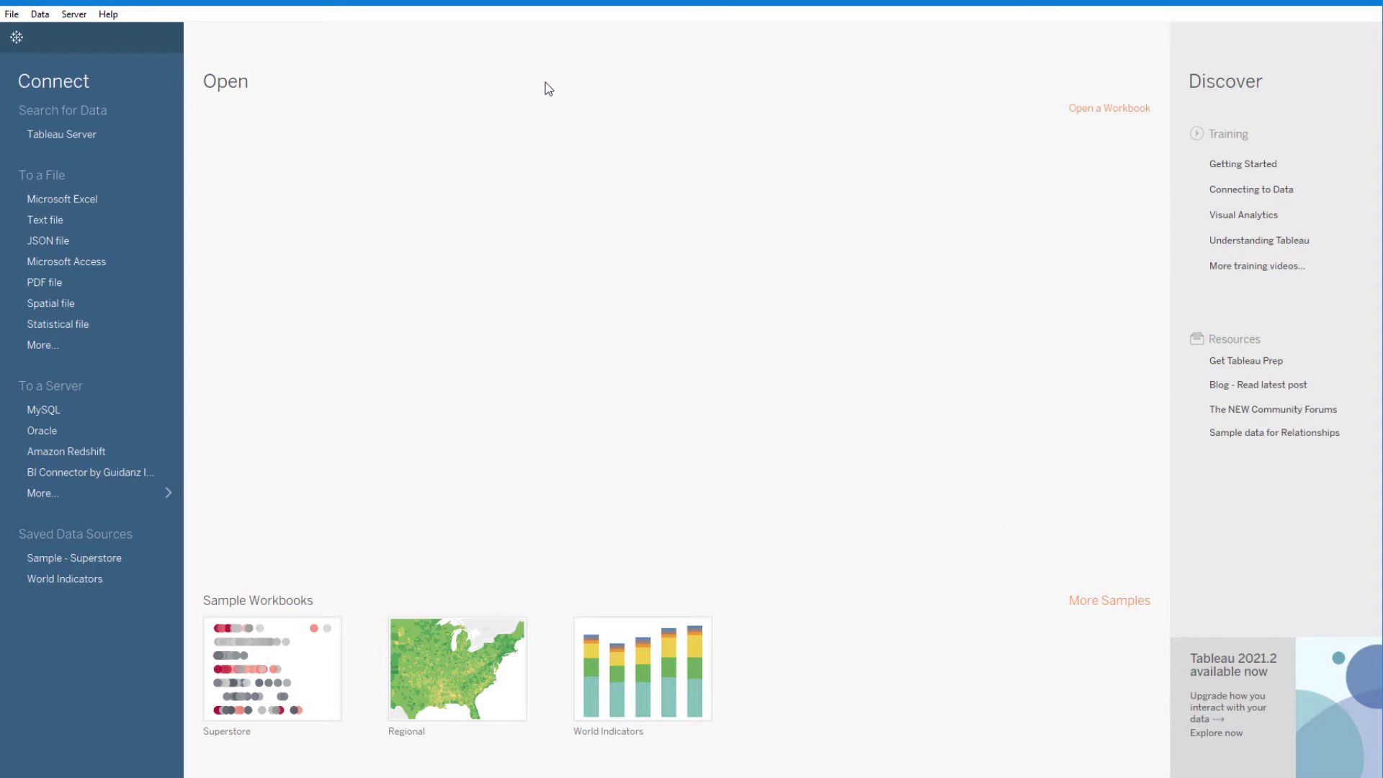
Step: Look up the repository location: Documents > My Tableau Repository, which has a Connectors folder
left_click(11, 14)
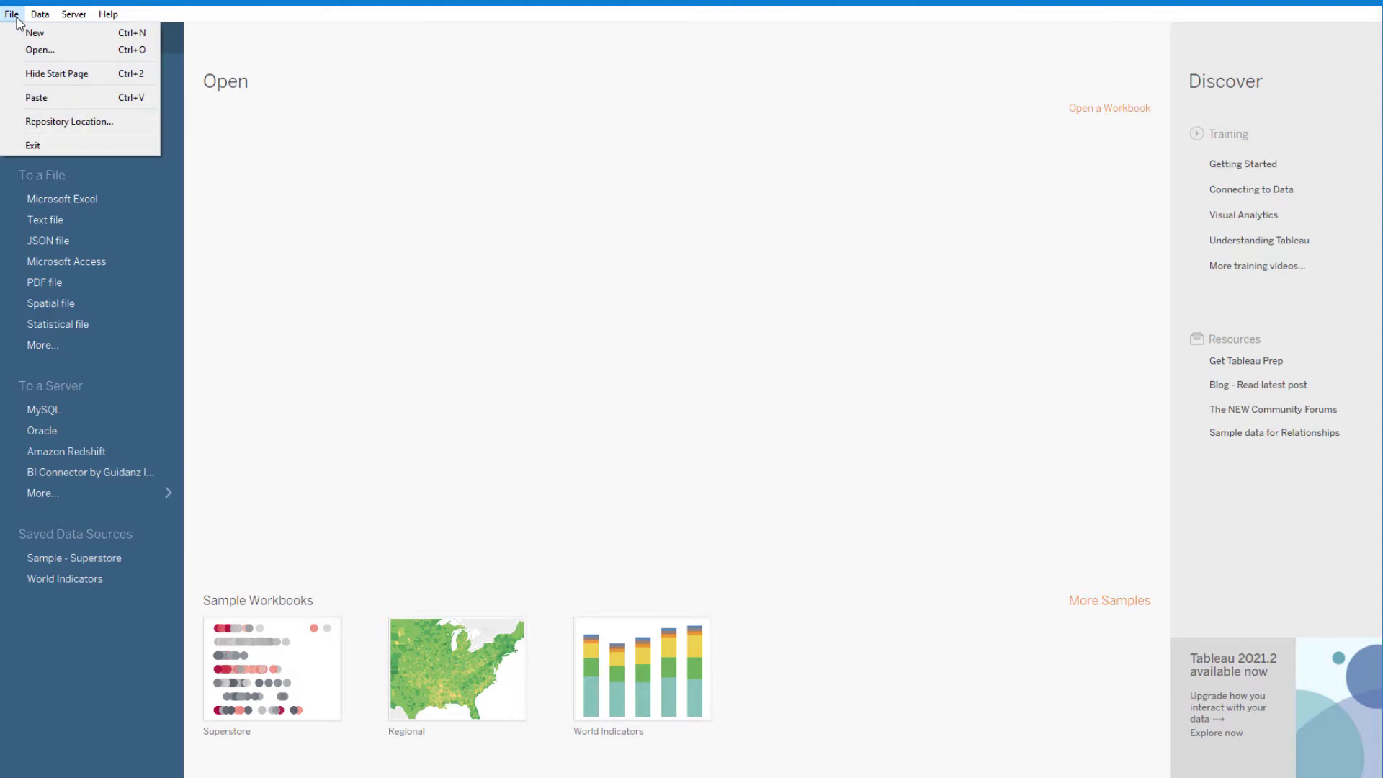
left_click(126, 124)
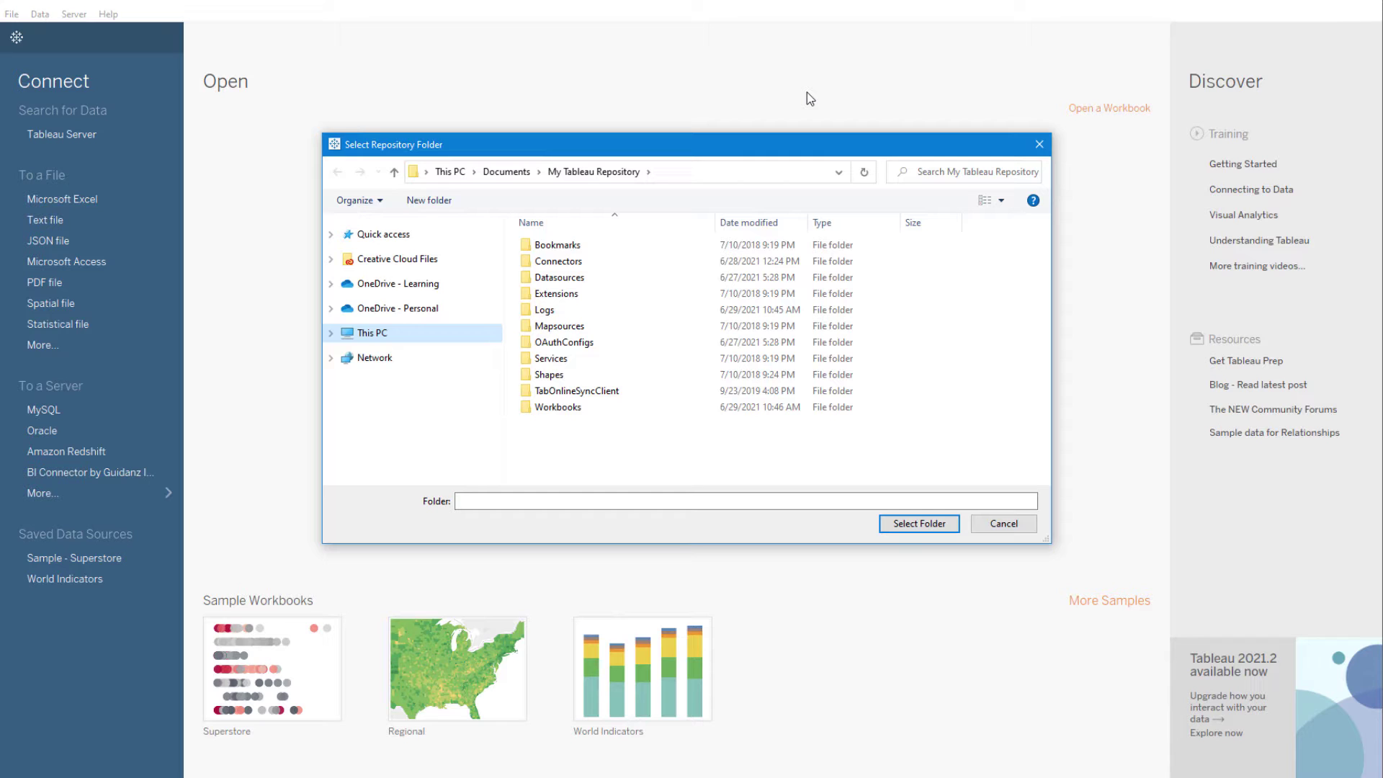
Step: Copy biconnector_odbc.taco from Downloads into My Tableau Repository\Connectors
left_click(1039, 144)
key("super+e")
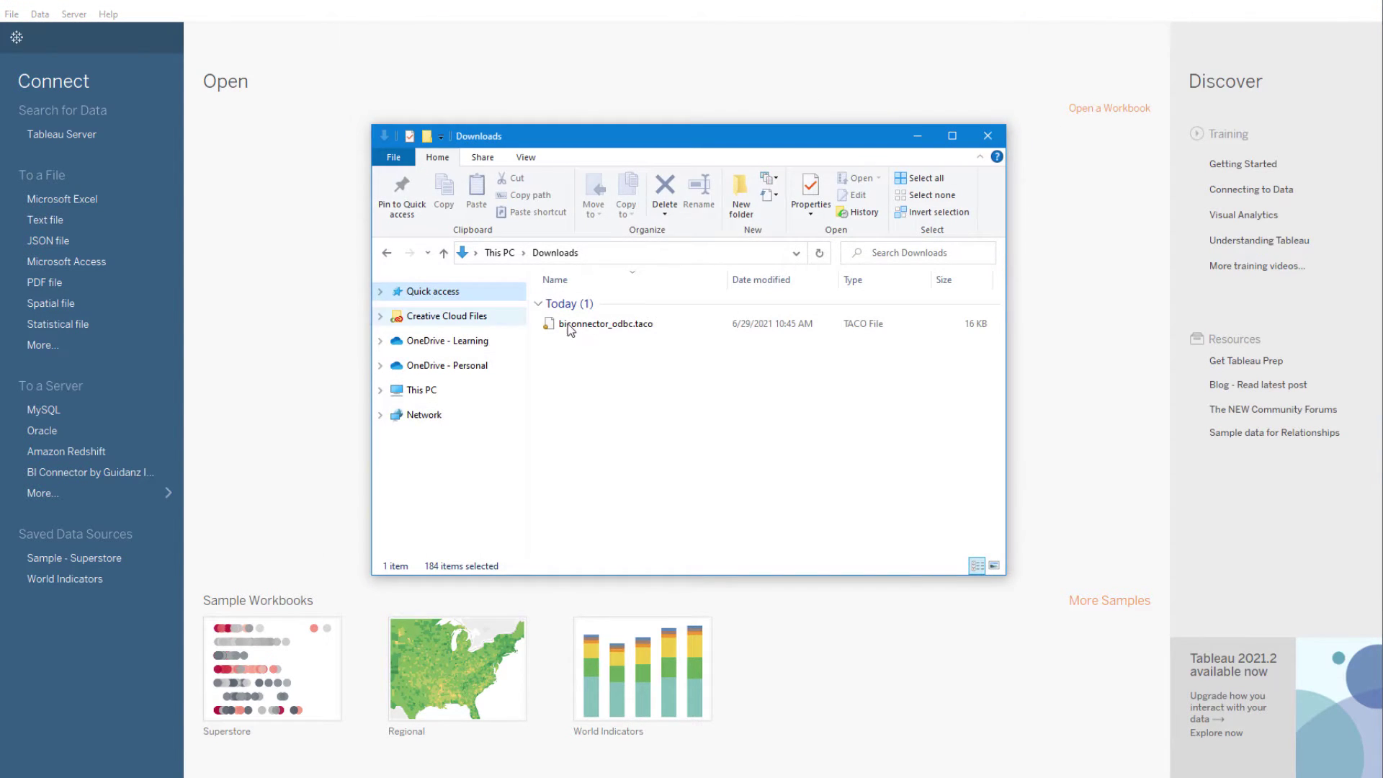
right_click(653, 324)
left_click(782, 580)
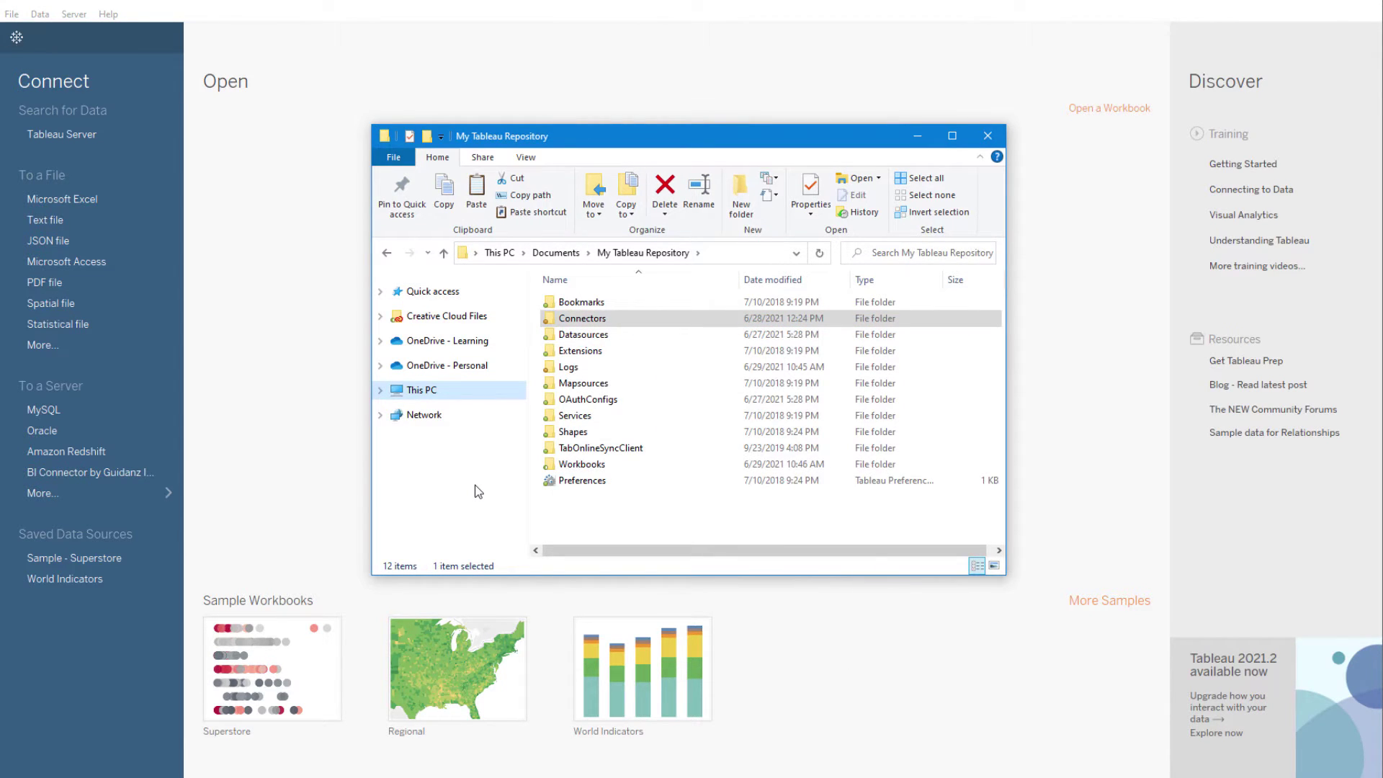
double_click(633, 318)
right_click(654, 352)
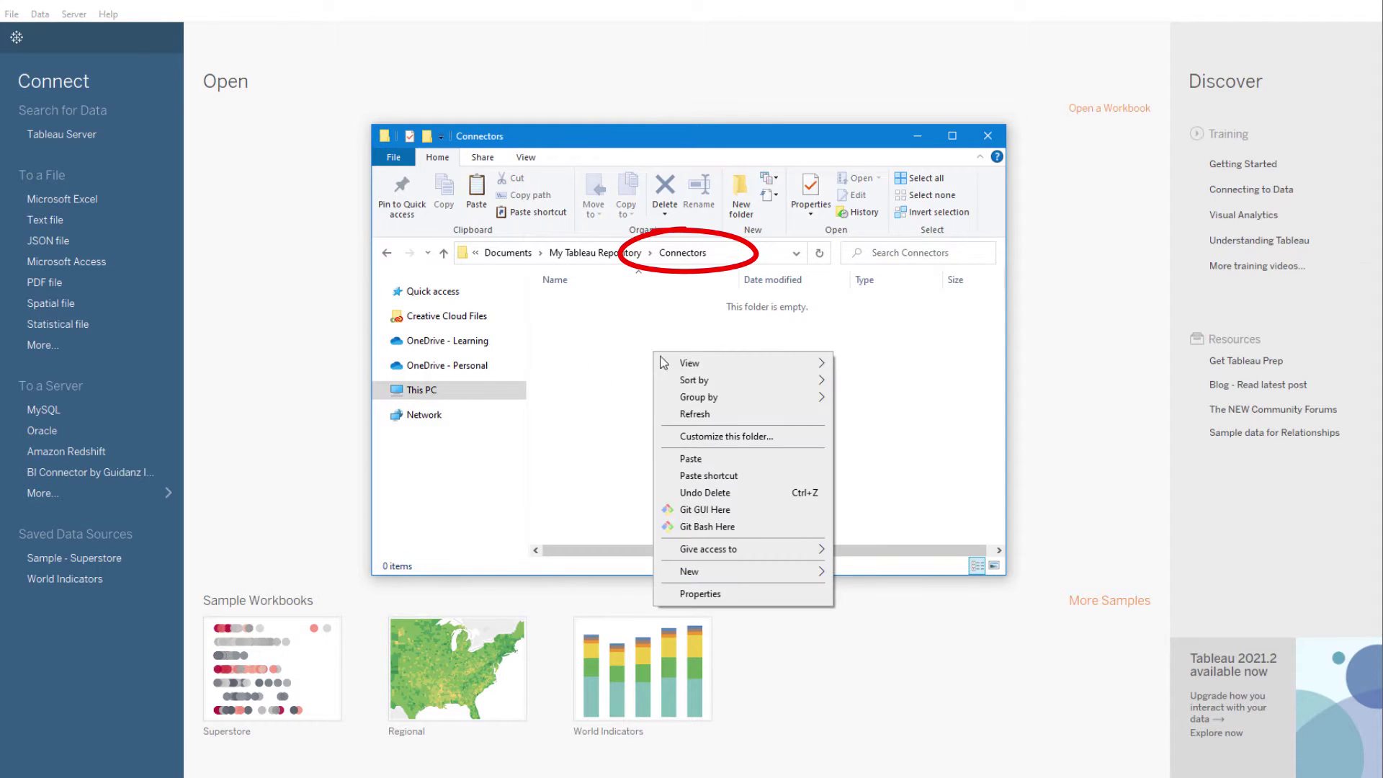
left_click(752, 462)
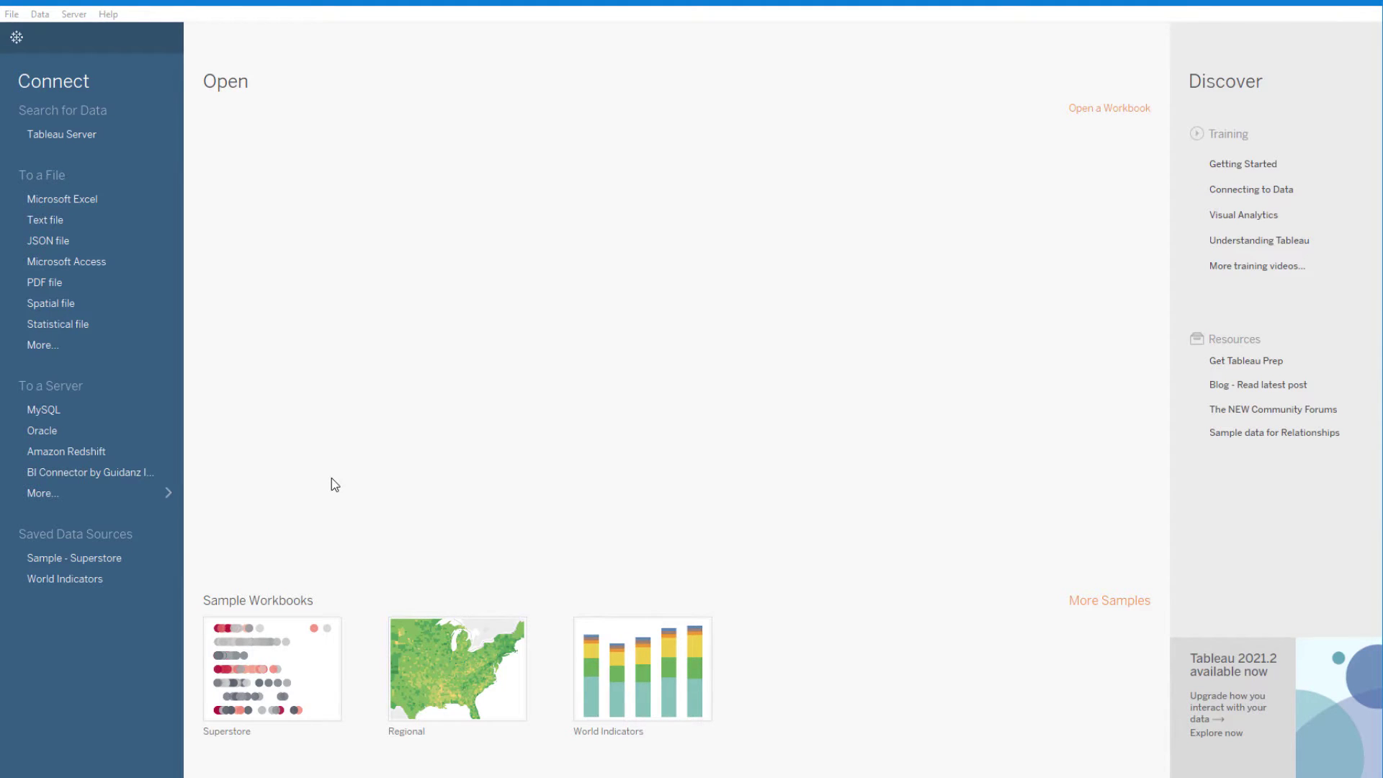
Step: Search the connector list for 'bi con' and choose BI Connector by Guidanz Inc
left_click(166, 492)
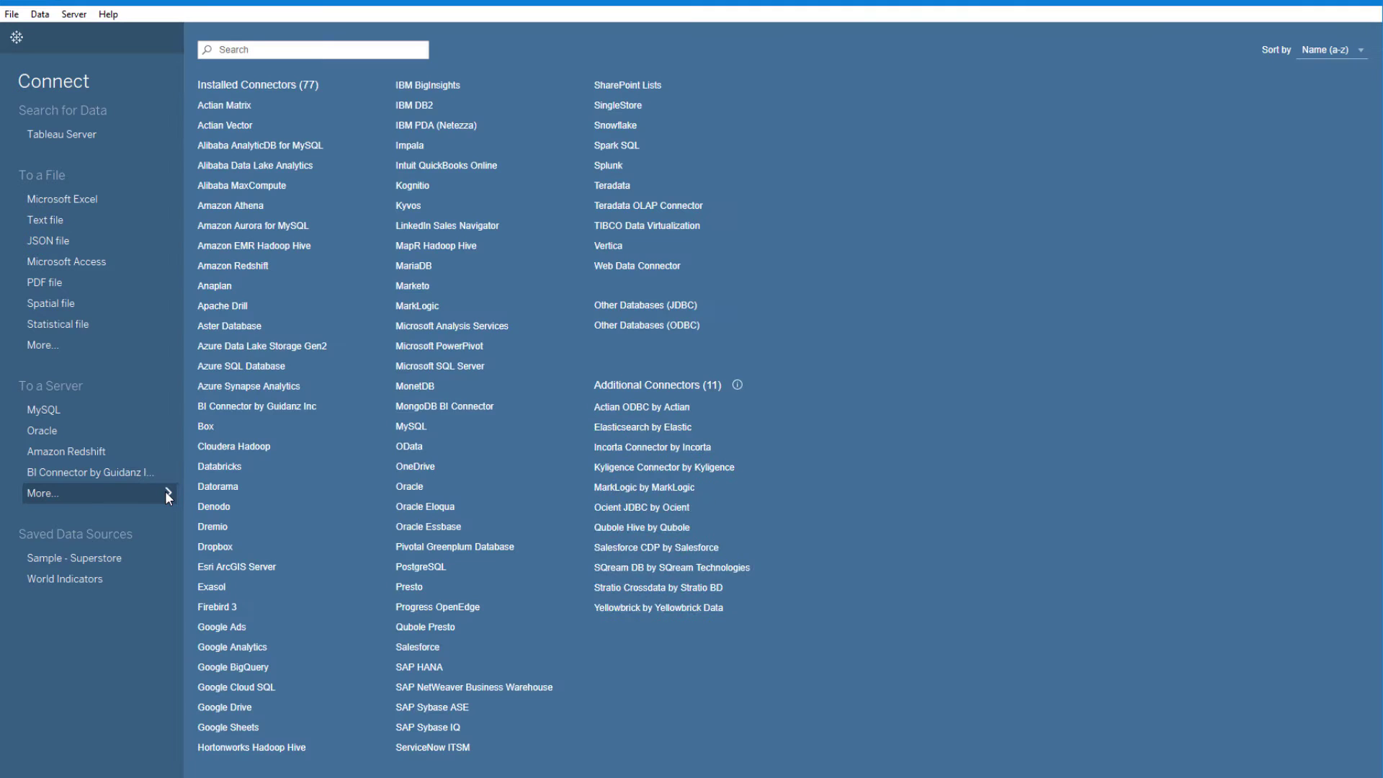
left_click(346, 410)
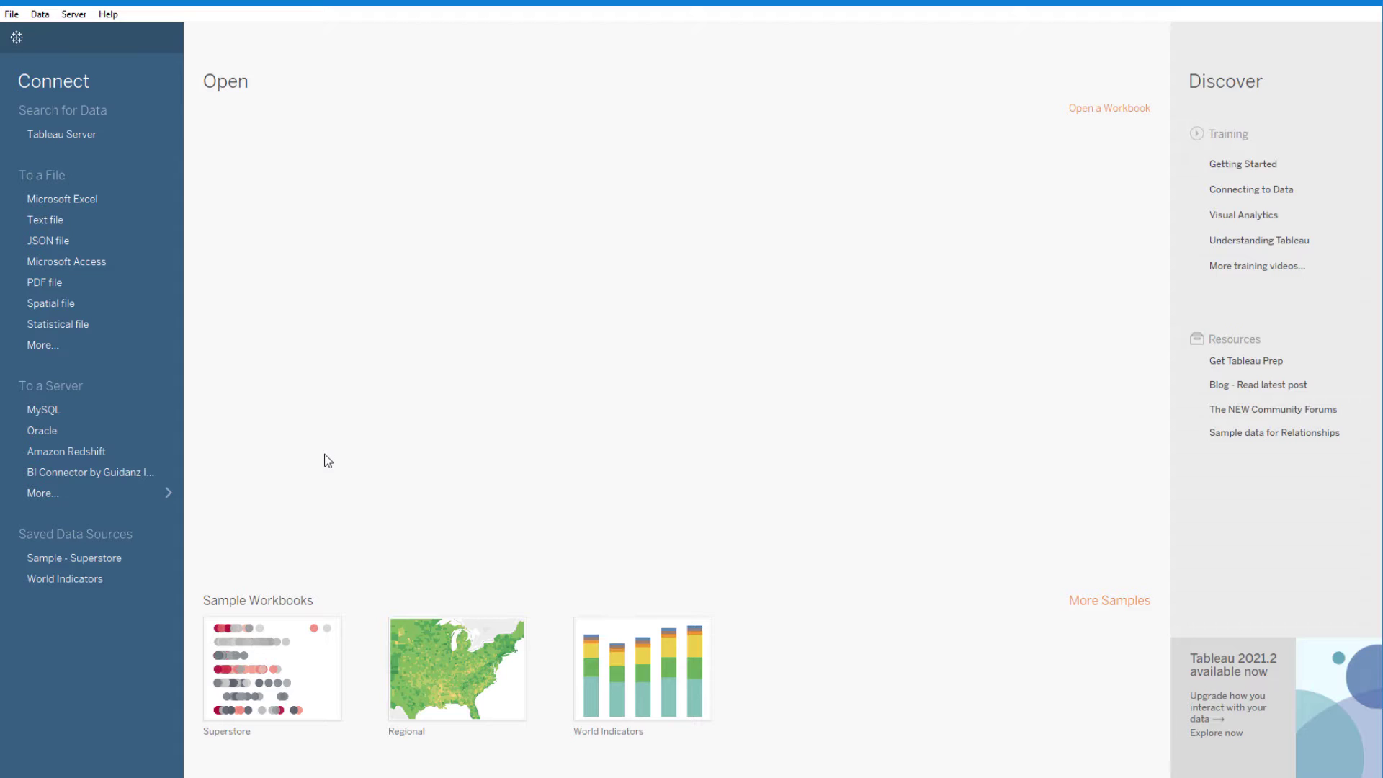
left_click(170, 494)
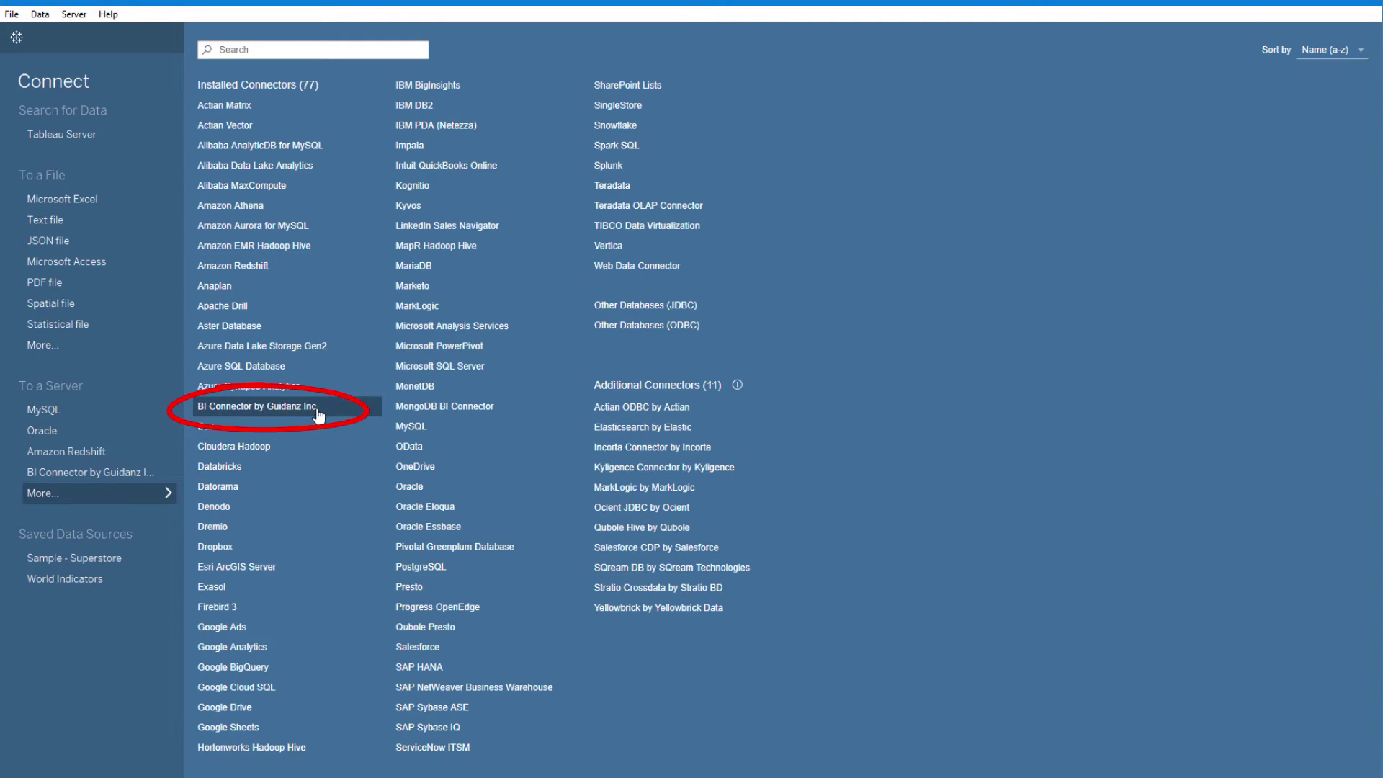
left_click(321, 51)
type("bi con")
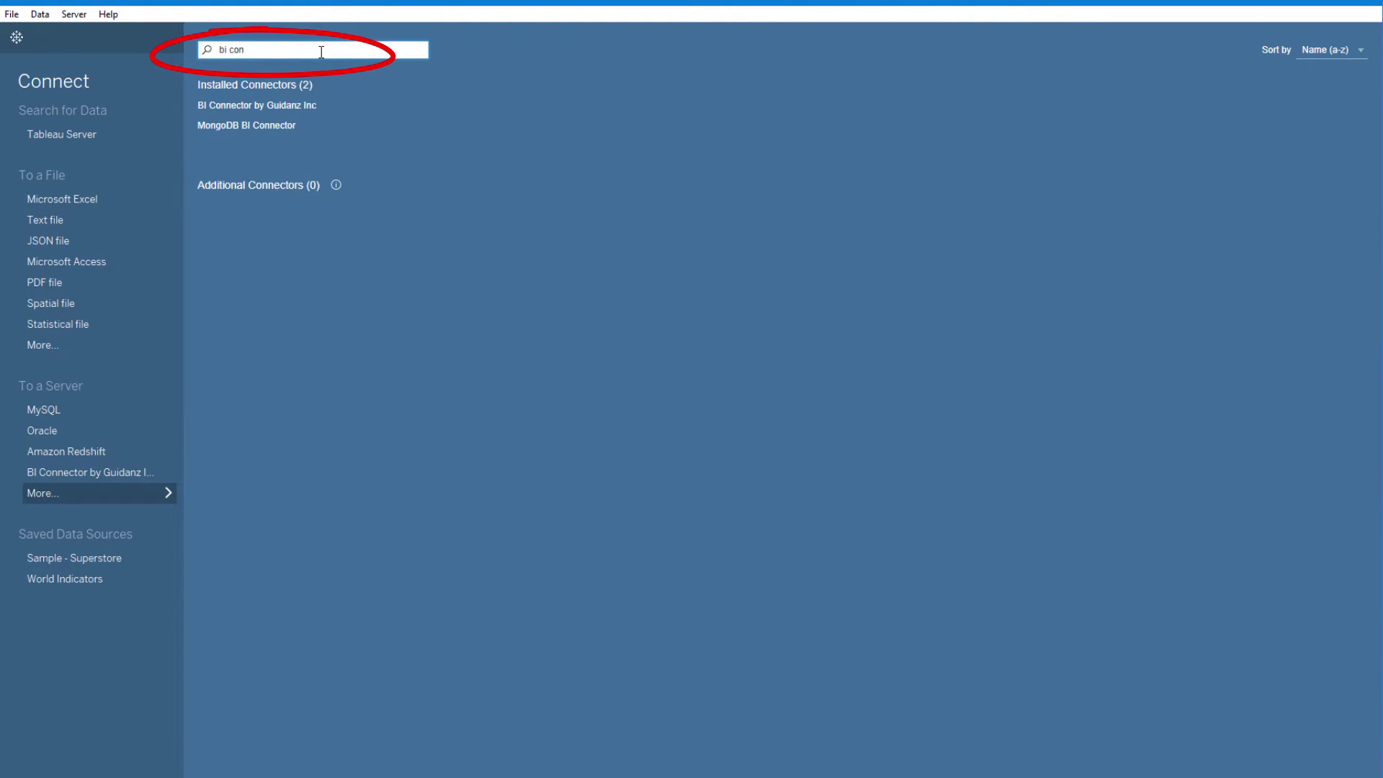
left_click(321, 114)
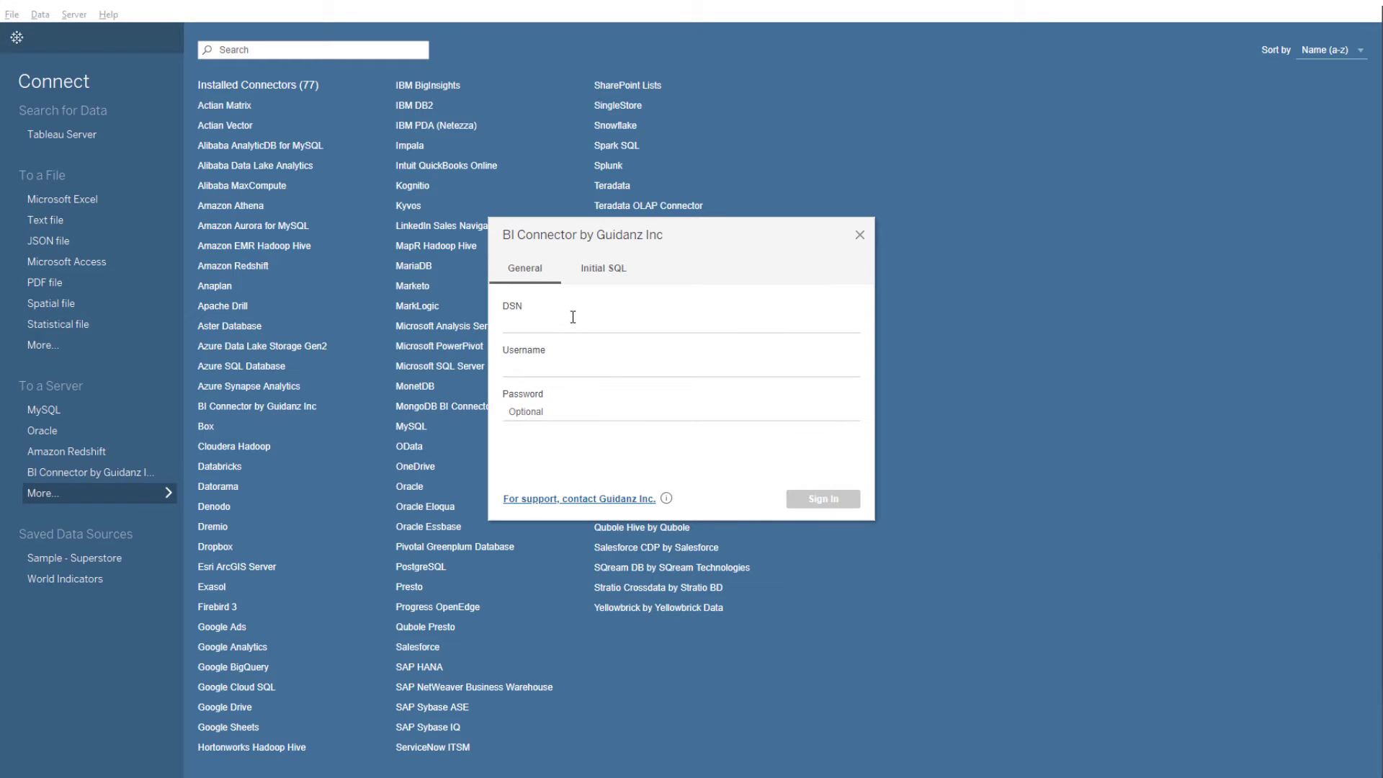
Step: Sign in with DSN 'European Orders' plus the account username and password
left_click(573, 317)
type("European Orders")
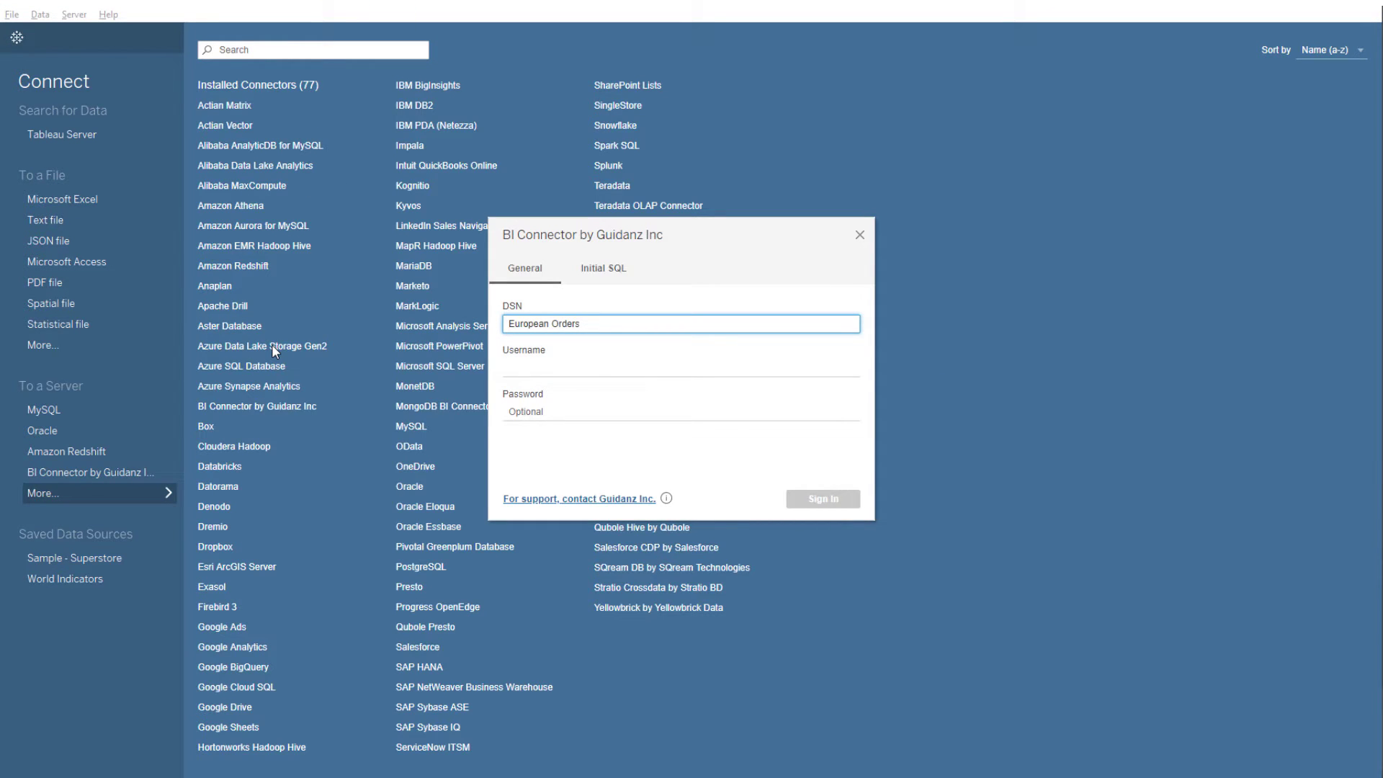
key("Tab")
type("weblogic")
key("Tab")
type("*************")
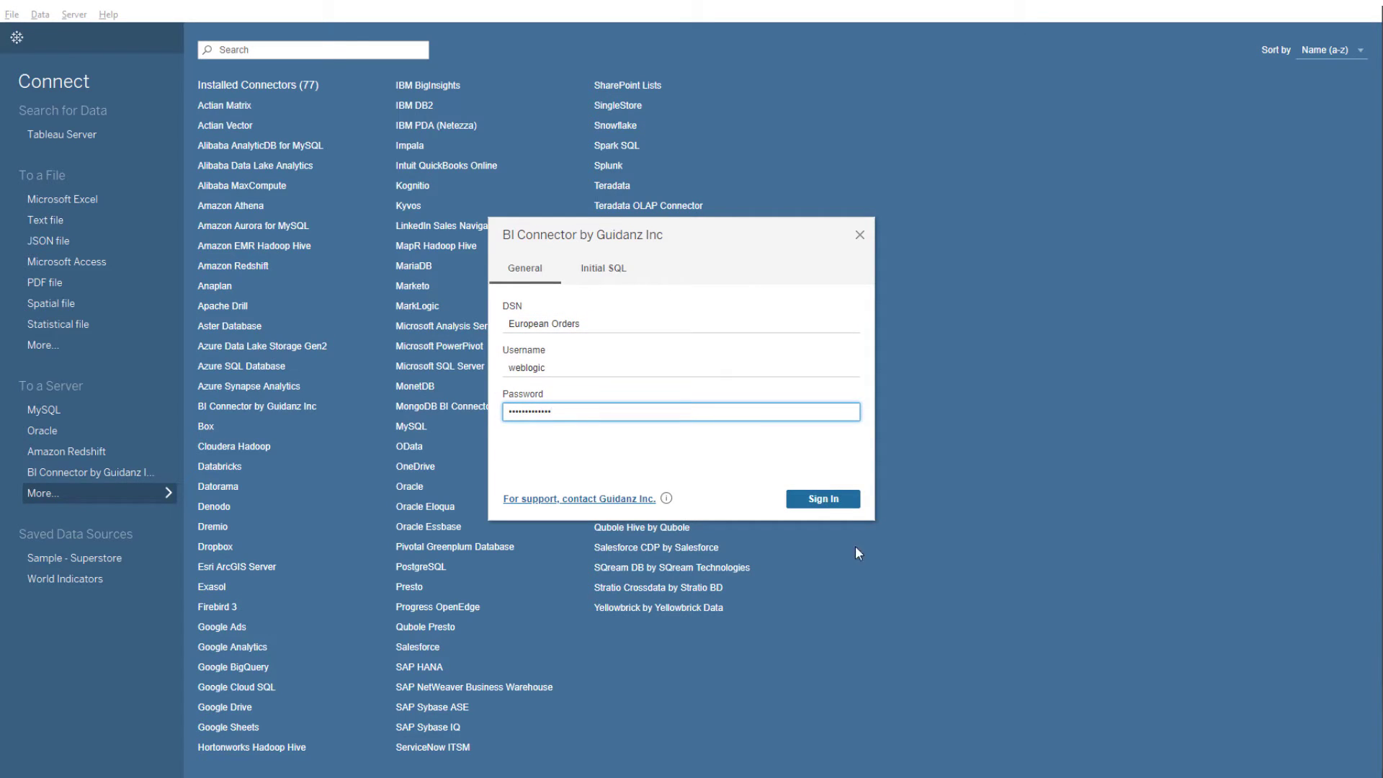
left_click(828, 500)
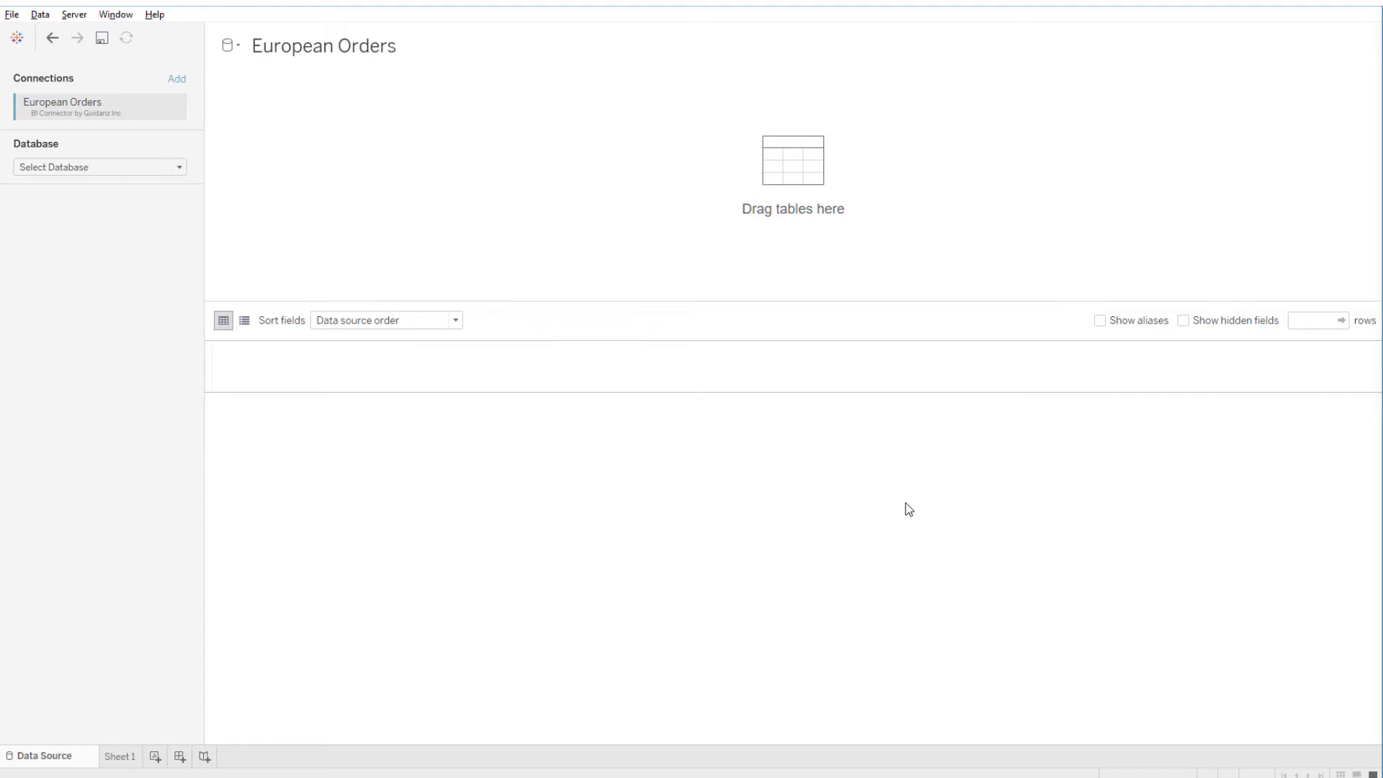
Step: Select the server's only database and the /shared/Northwind/European Orders schema
left_click(179, 167)
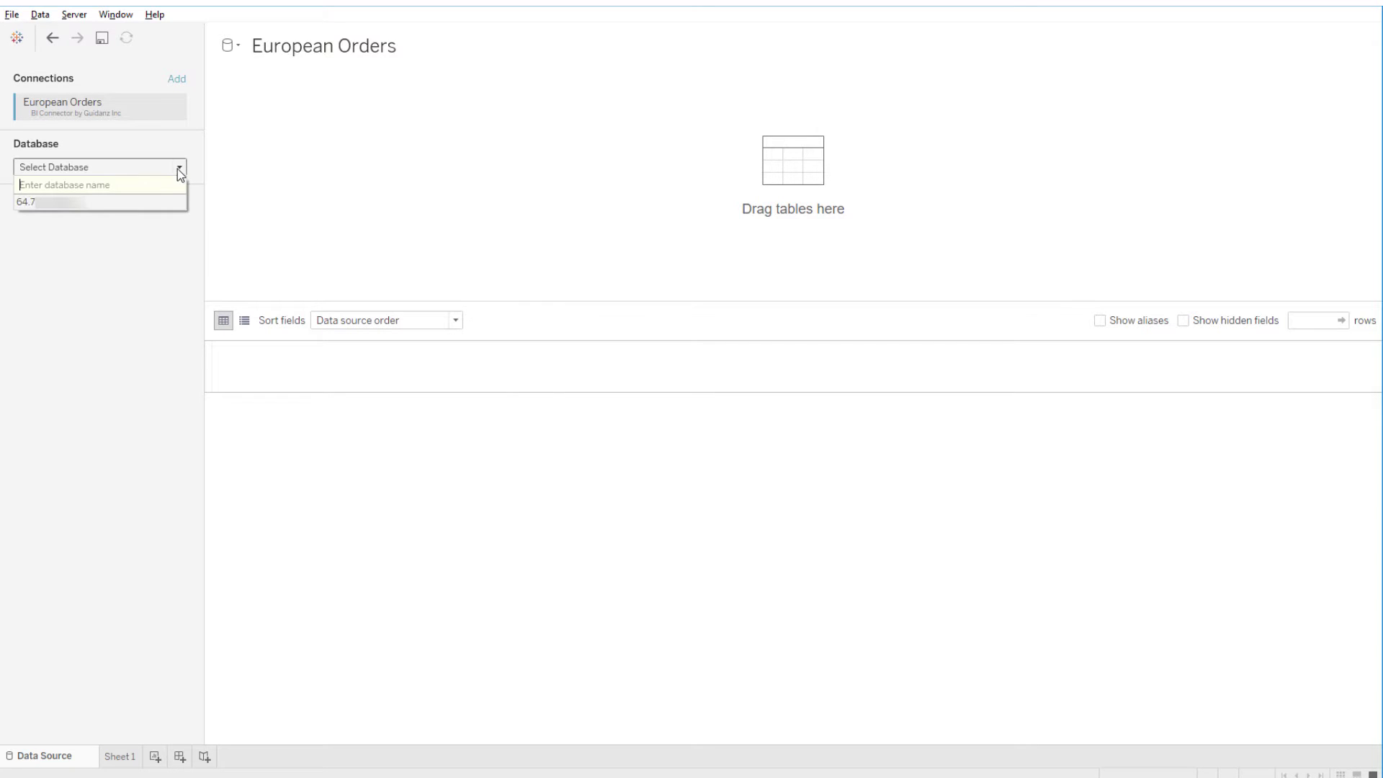
left_click(137, 204)
left_click(179, 221)
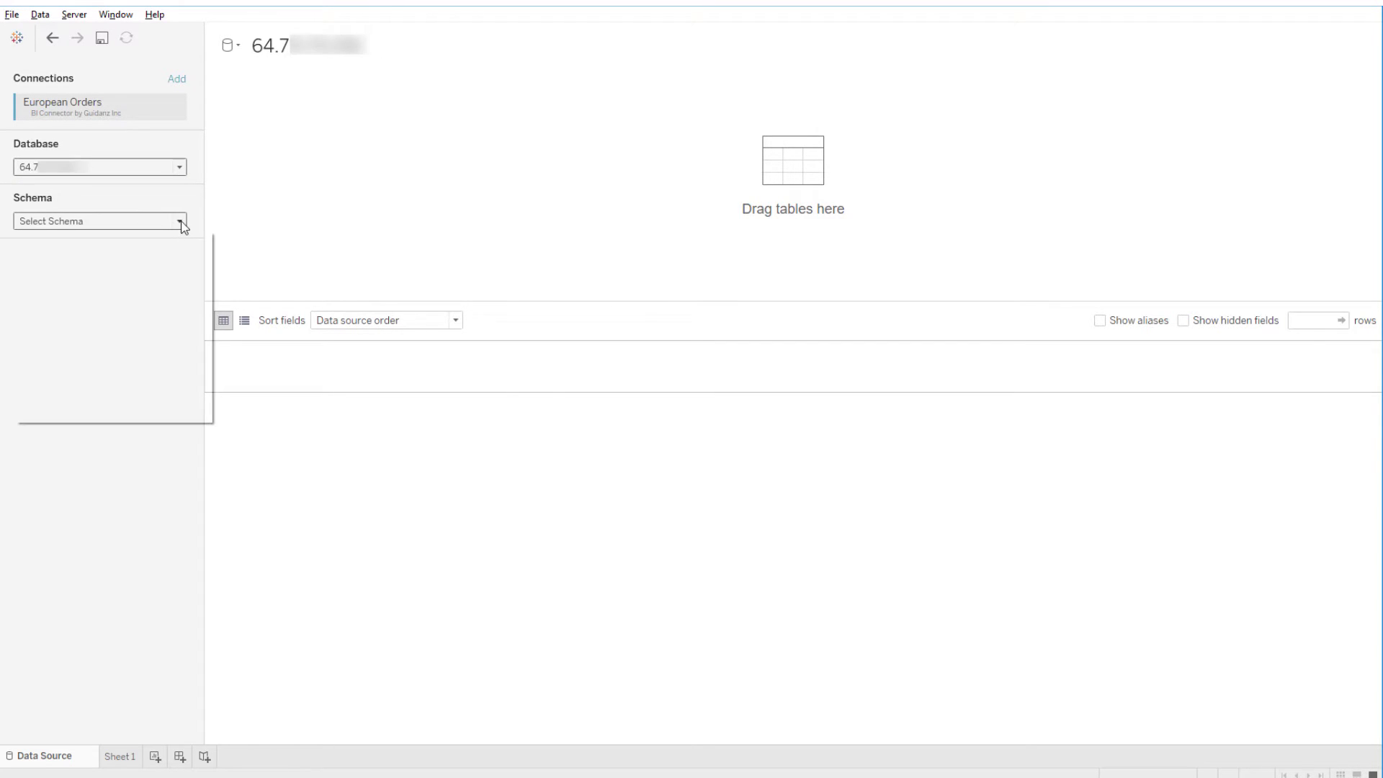
left_click(193, 240)
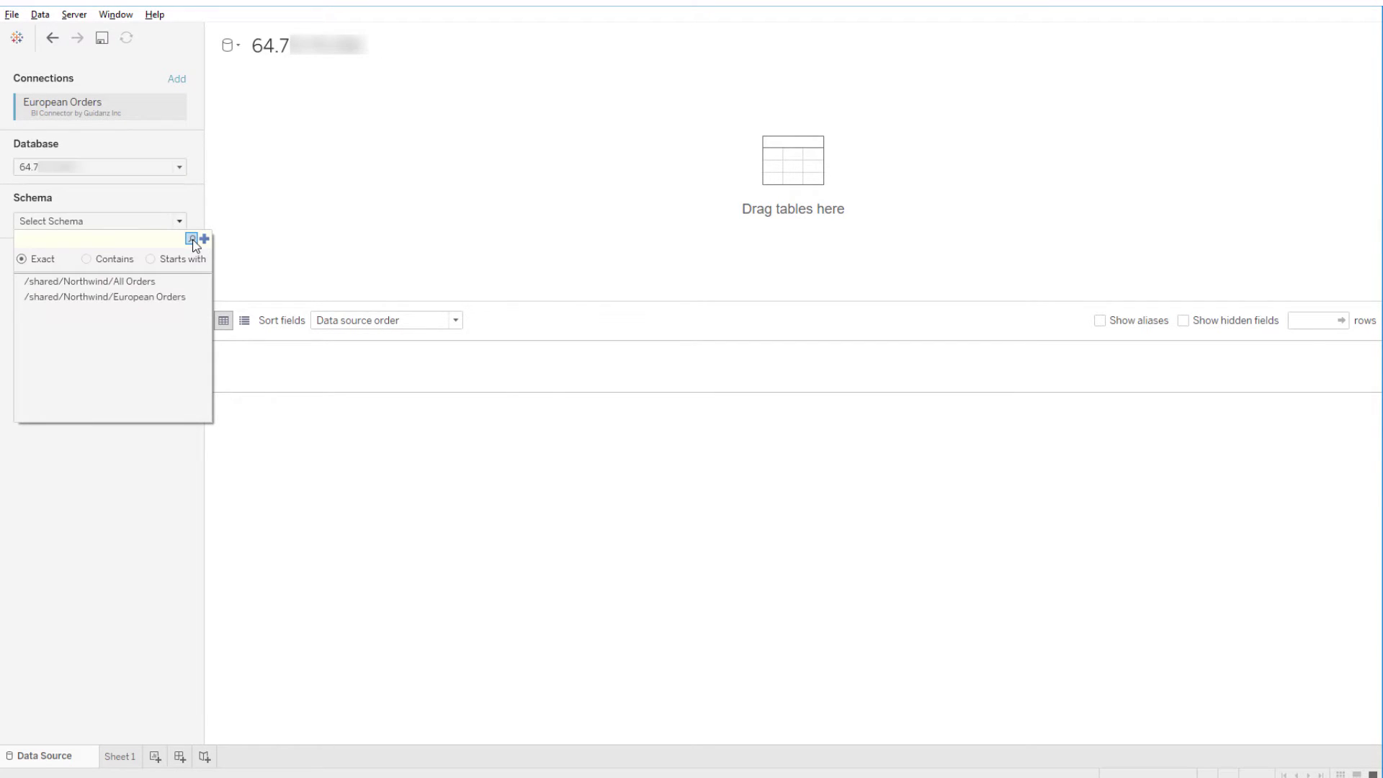
left_click(180, 300)
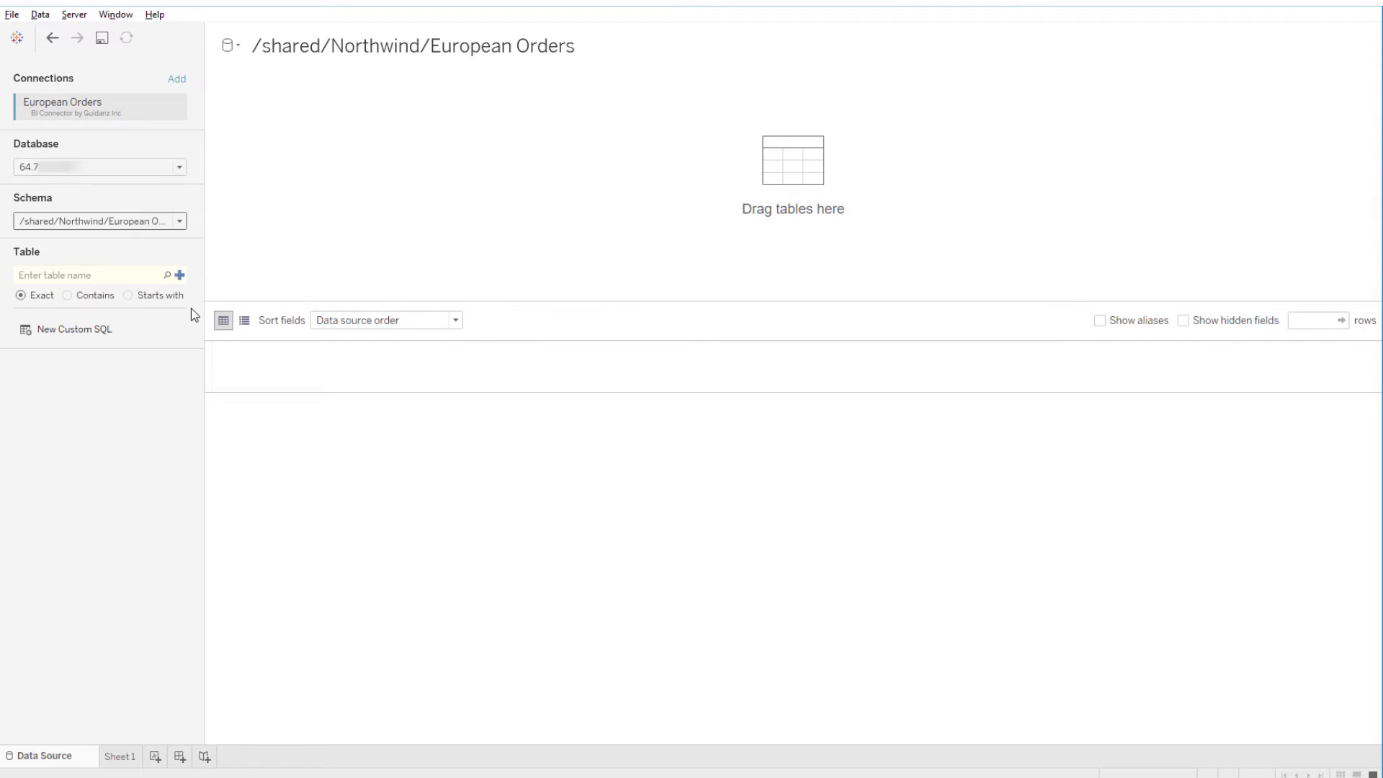
Step: Add the European Orders table and load its 152 rows into the preview
left_click(166, 275)
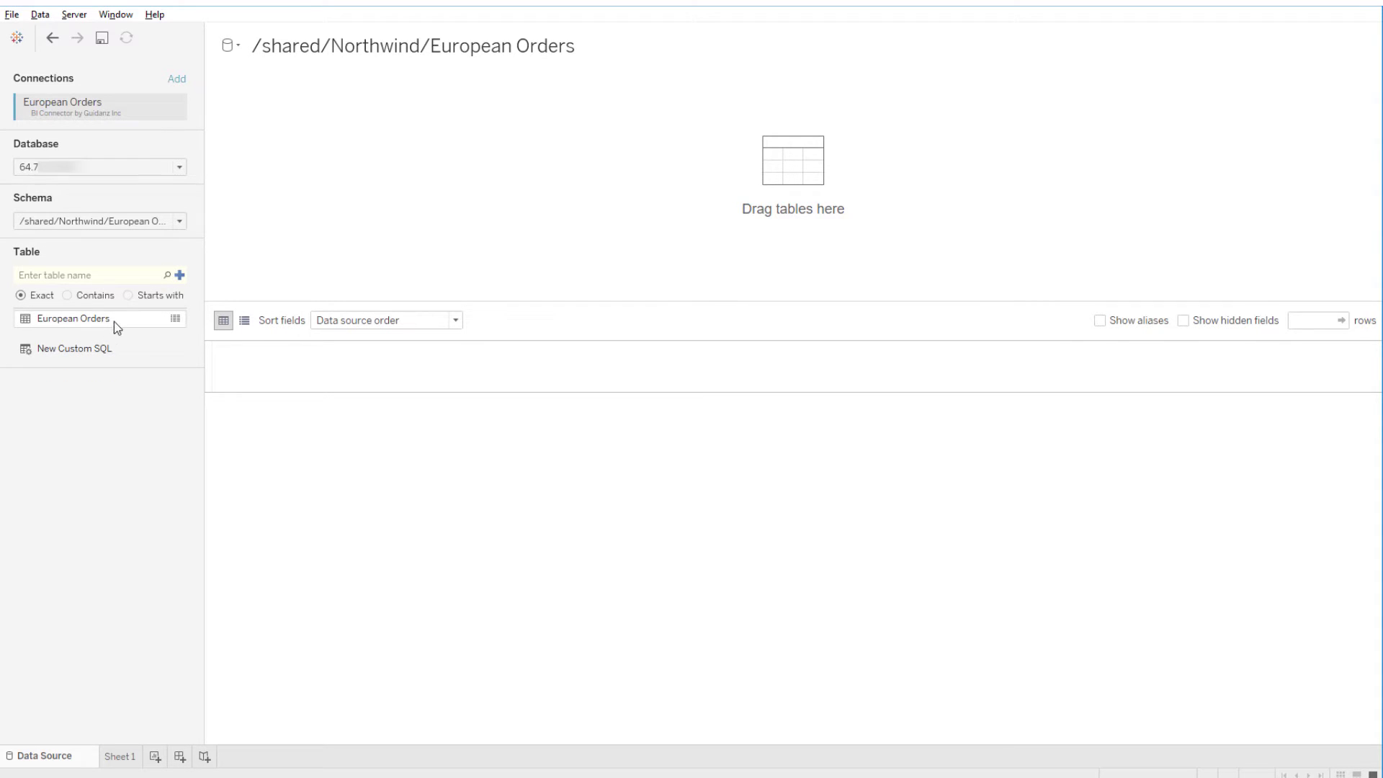
double_click(114, 321)
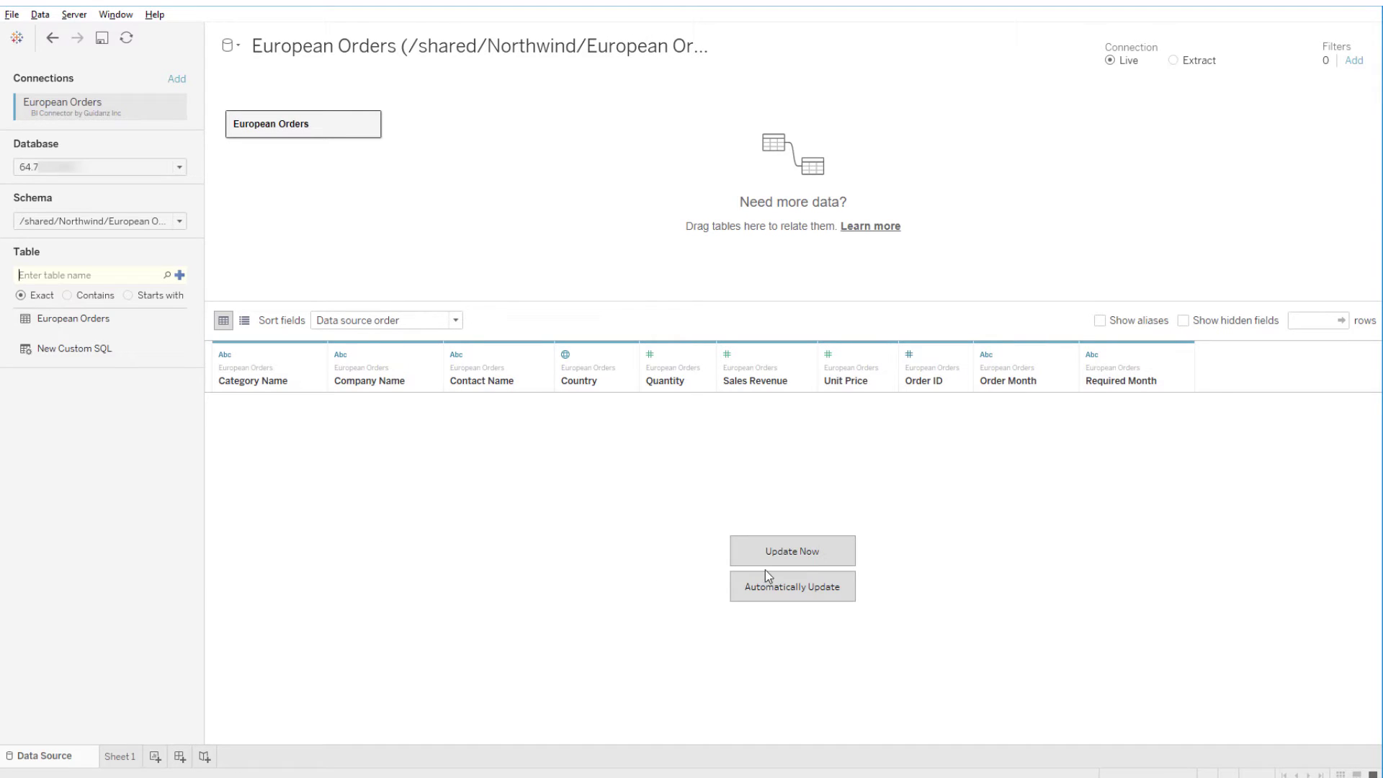
left_click(818, 552)
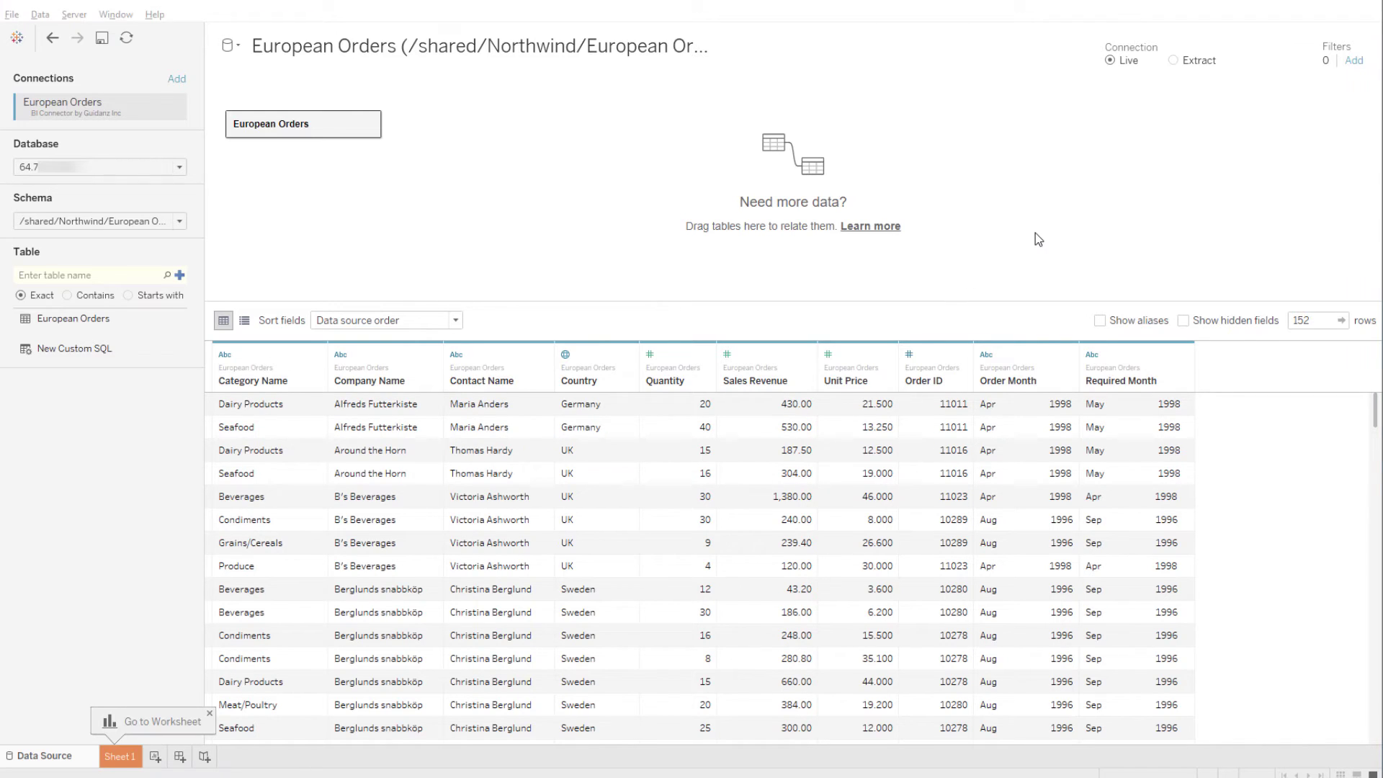
Step: Start a new data source filter on the Country field
left_click(1354, 60)
left_click(528, 427)
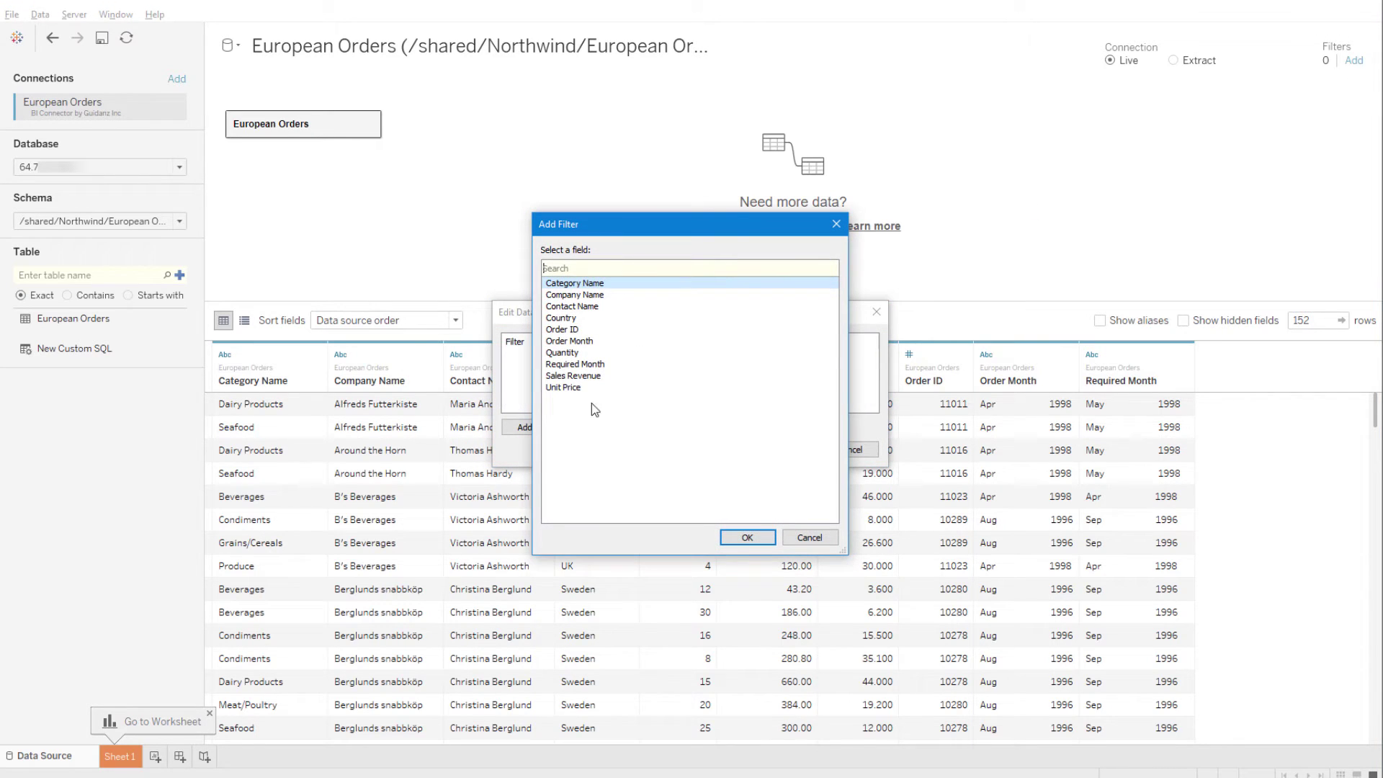
left_click(598, 317)
left_click(747, 538)
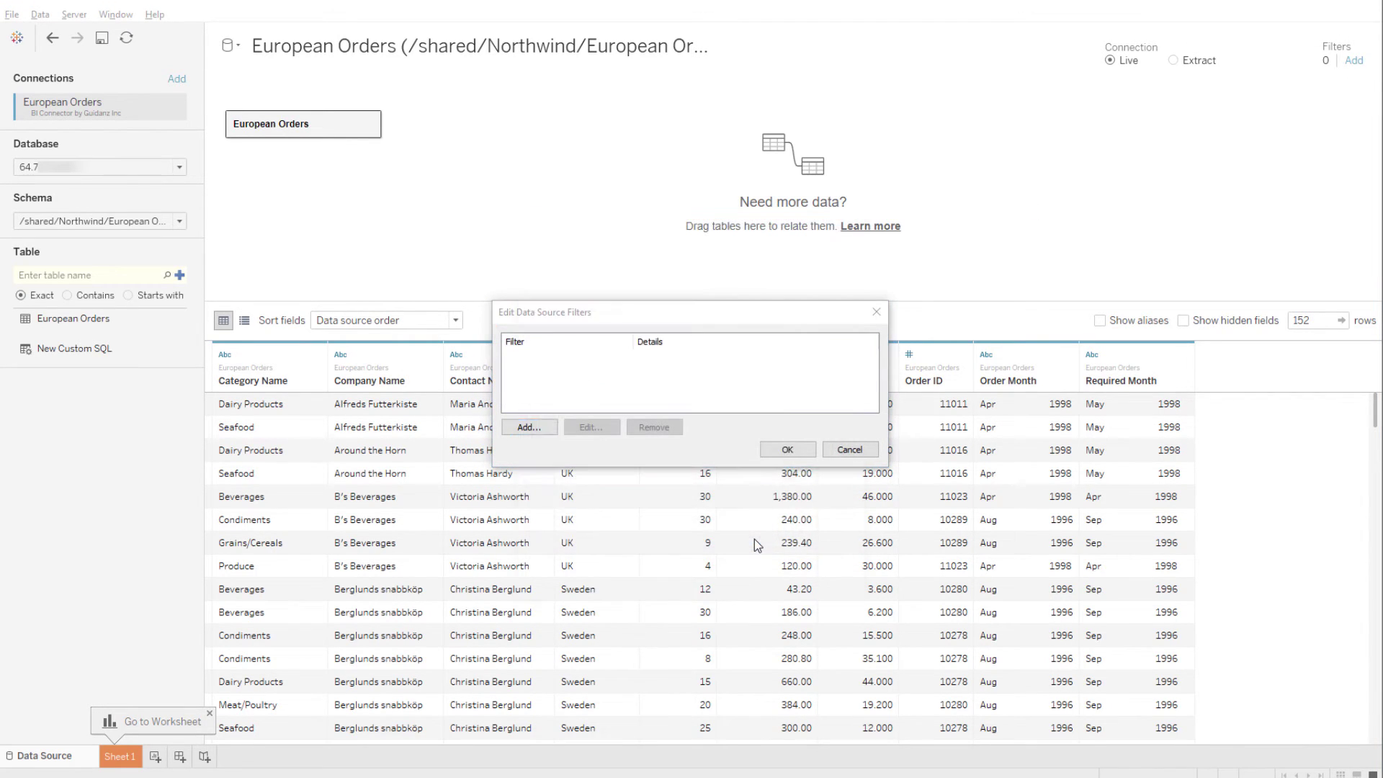
Step: Keep only France, Germany, Italy, Portugal, Spain and UK, and apply the filter
left_click(544, 334)
left_click(545, 347)
left_click(544, 375)
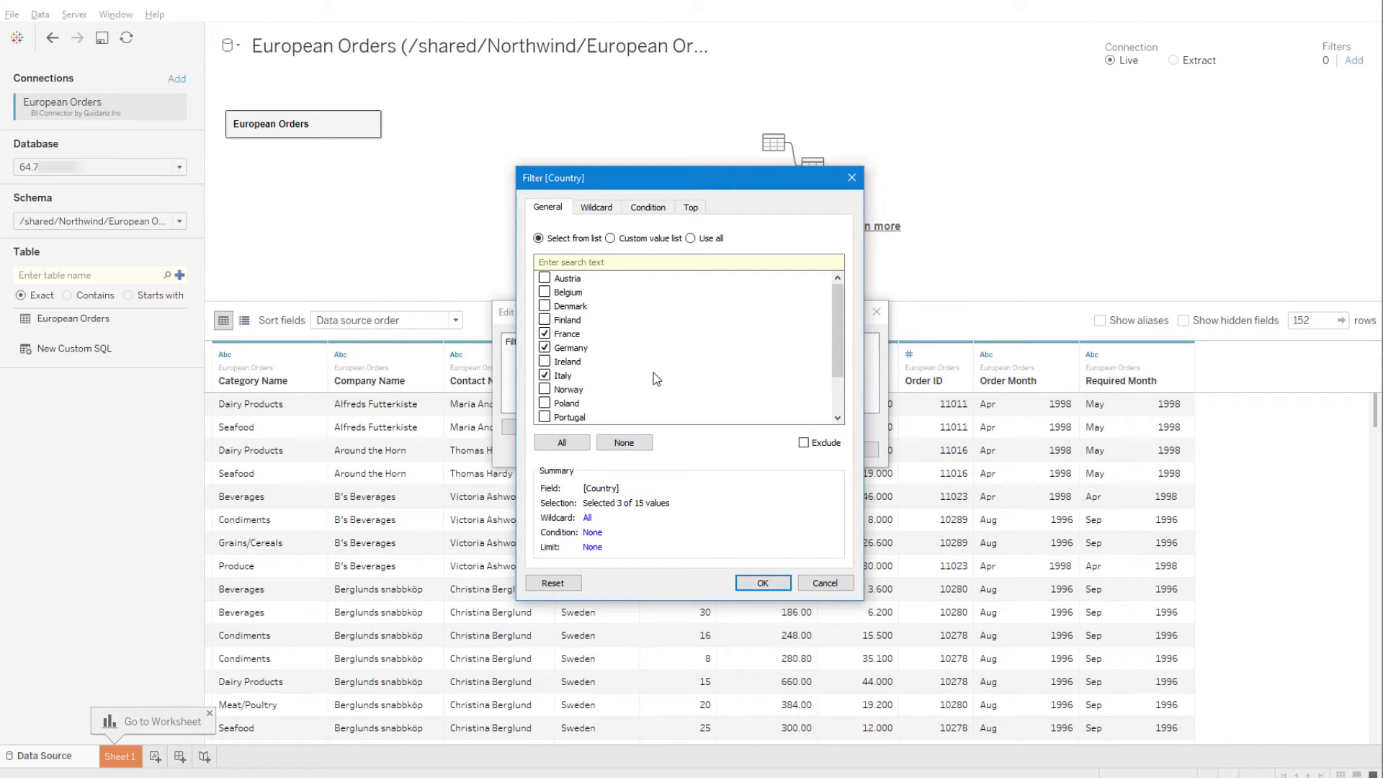
scroll(545, 371, "down", 2)
left_click(544, 362)
left_click(545, 389)
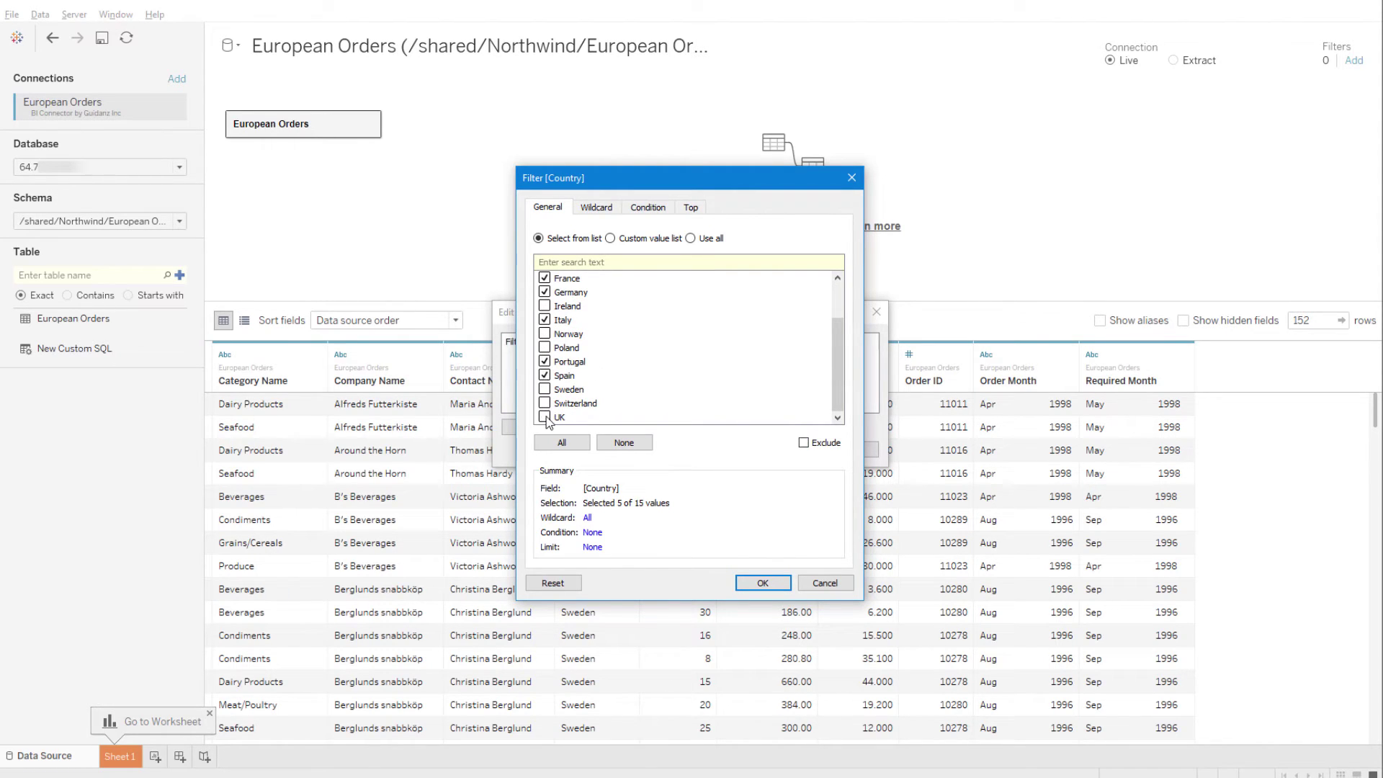
left_click(544, 417)
left_click(784, 584)
left_click(787, 450)
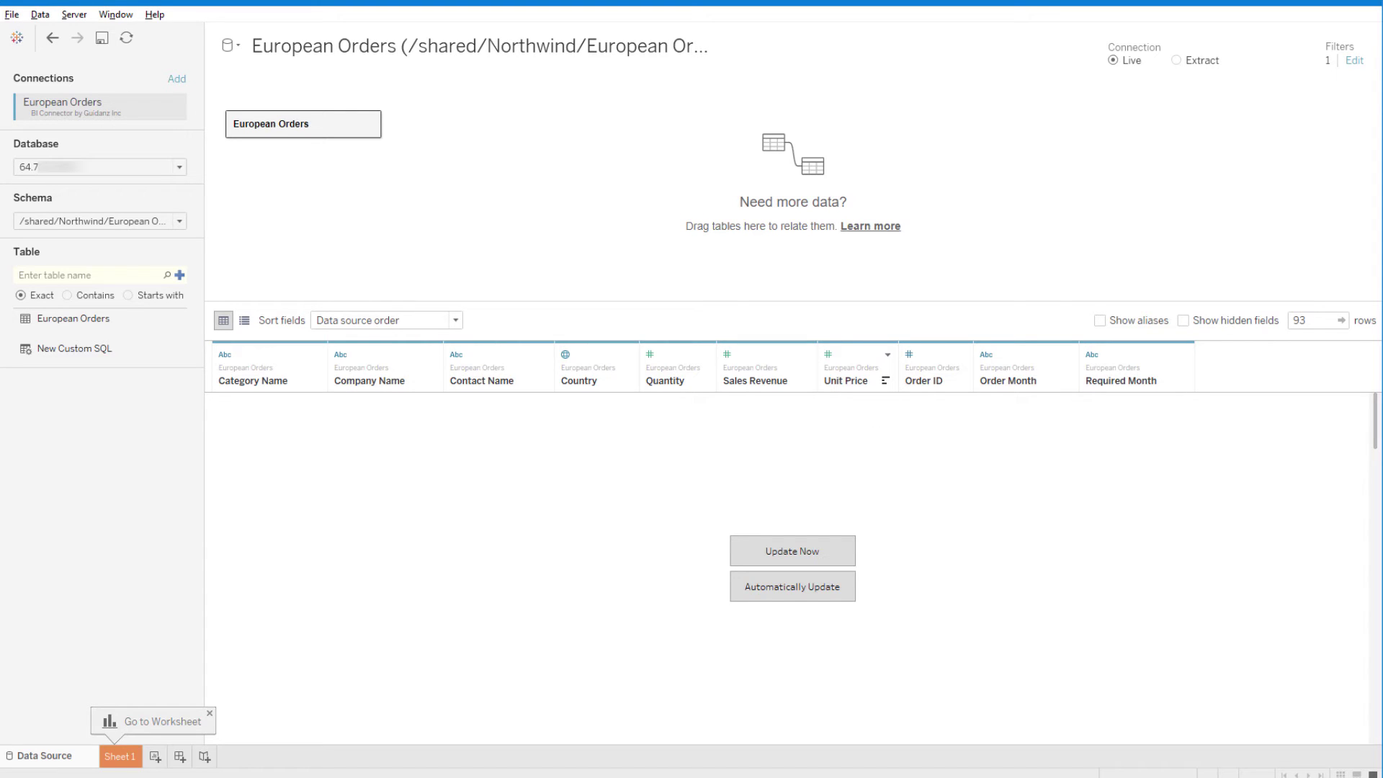
Step: On Sheet 1, put Country on Rows and Sales Revenue on Columns, shown as packed bubbles
left_click(119, 756)
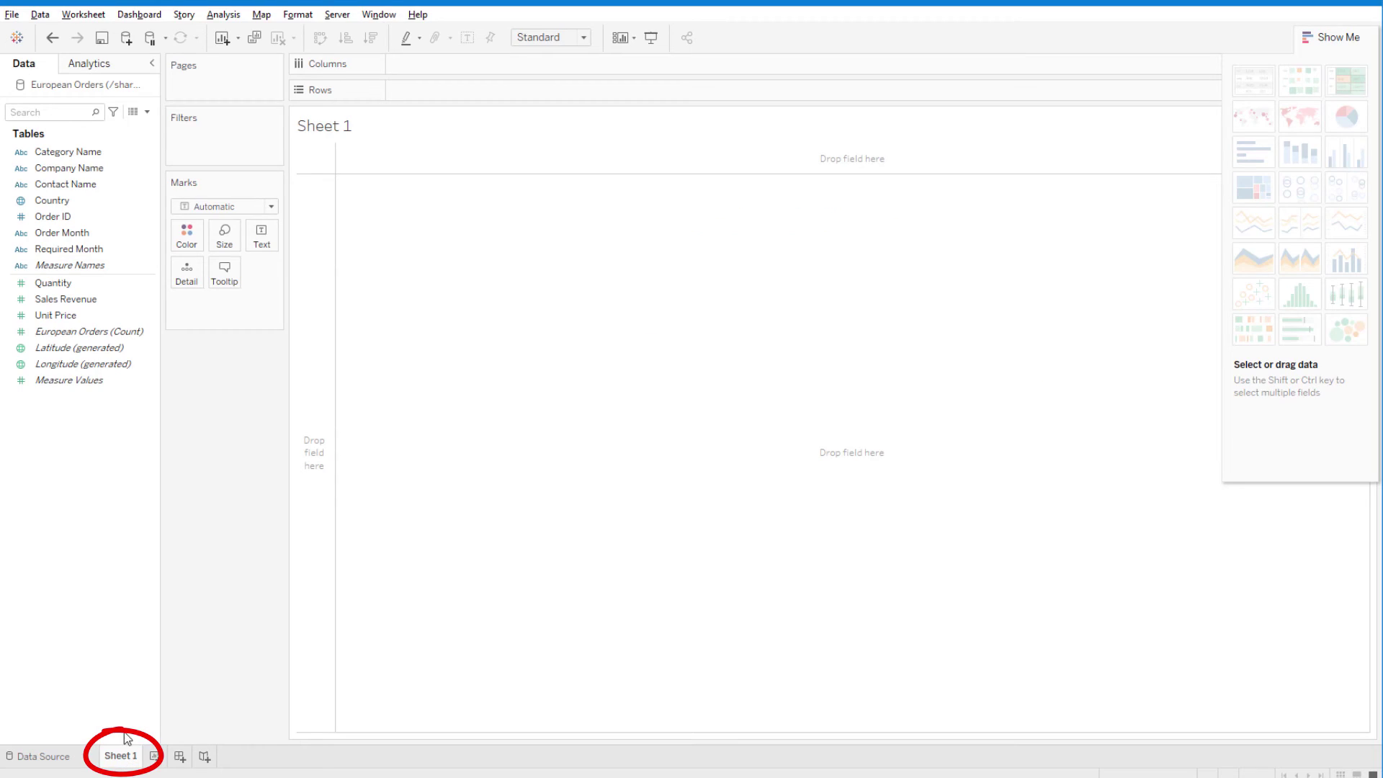
left_click(309, 128)
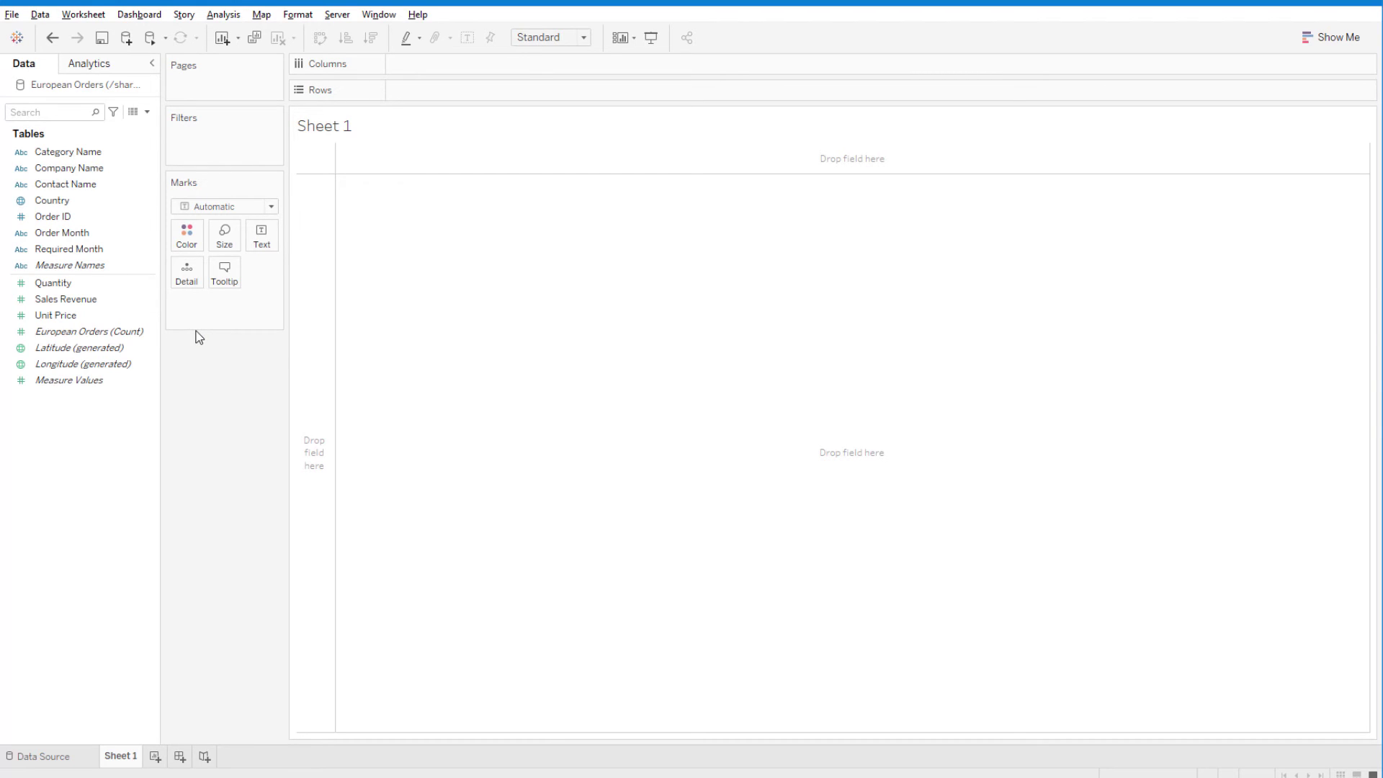
left_click_drag(83, 203, 449, 92)
left_click_drag(65, 299, 478, 73)
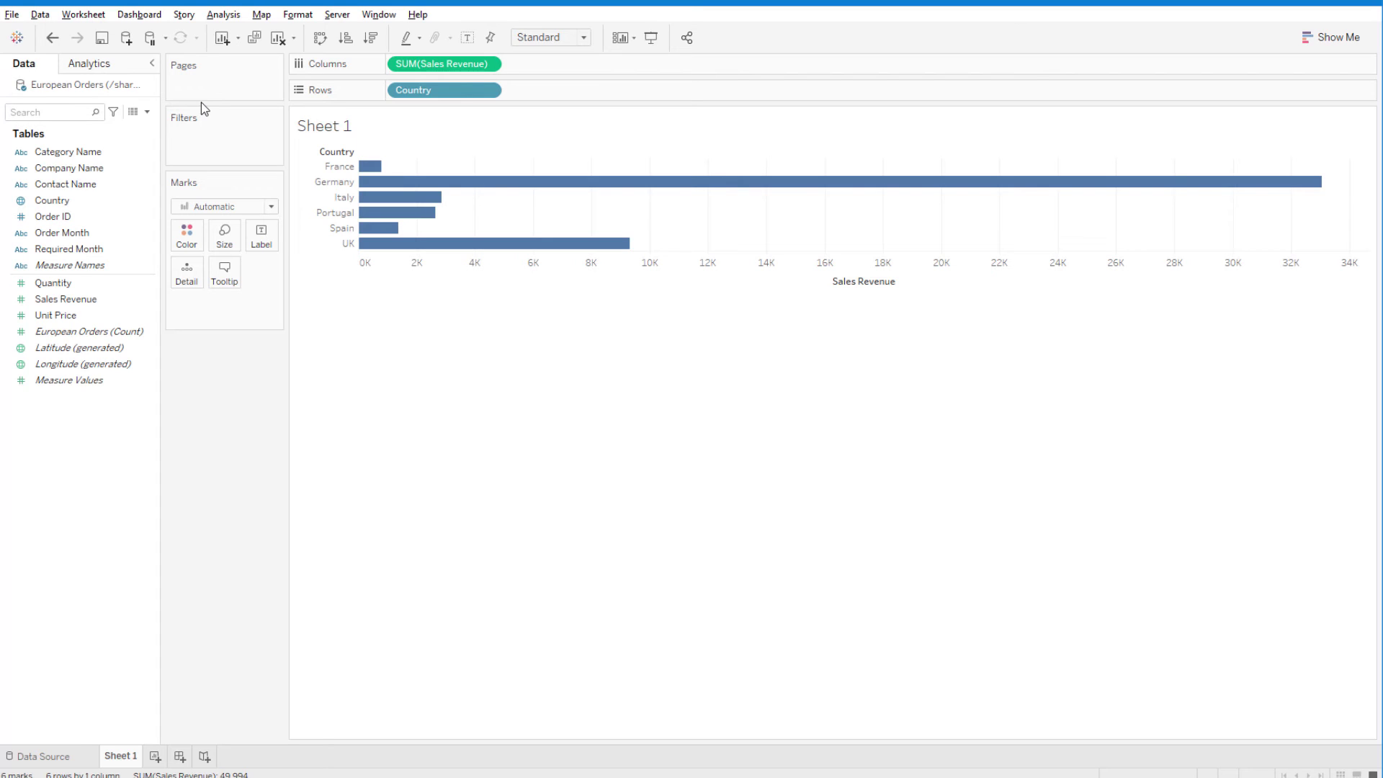
left_click(1330, 40)
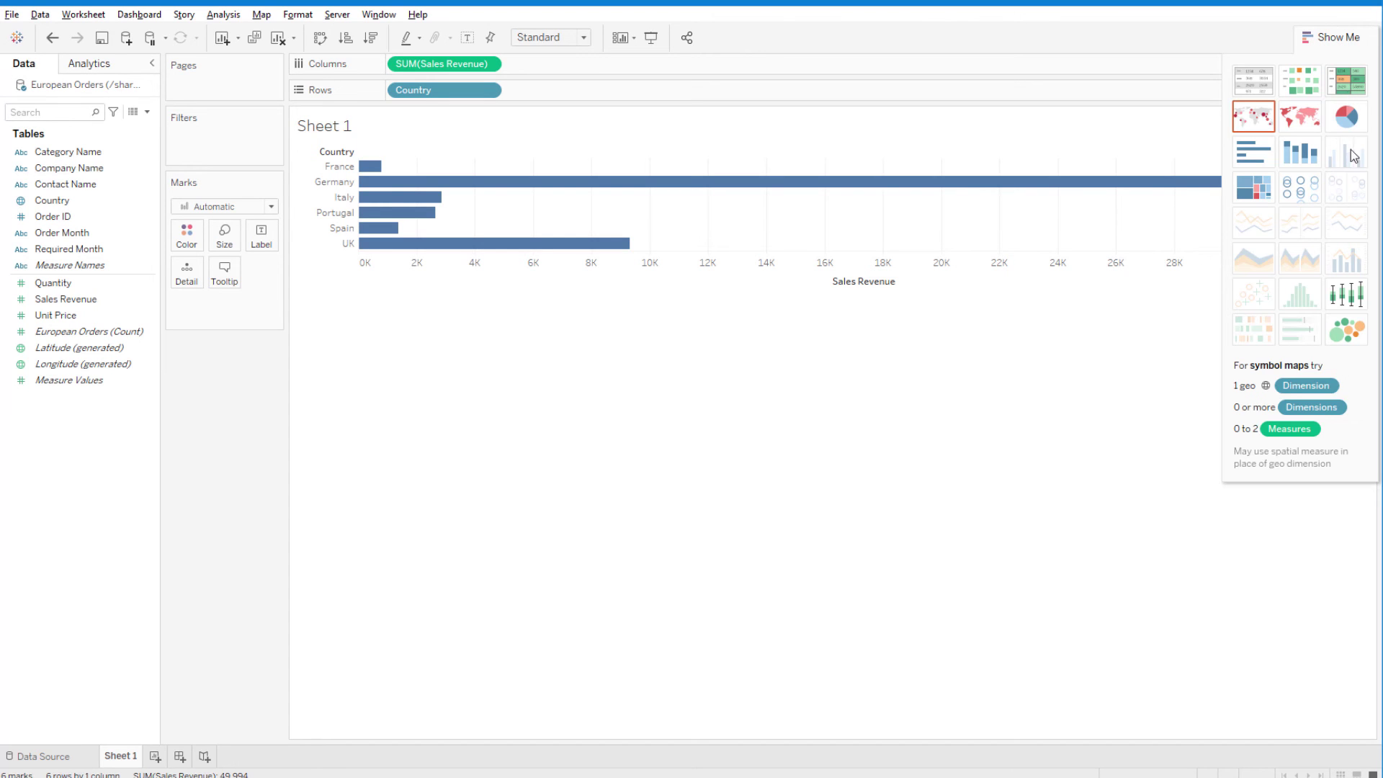
left_click(1363, 336)
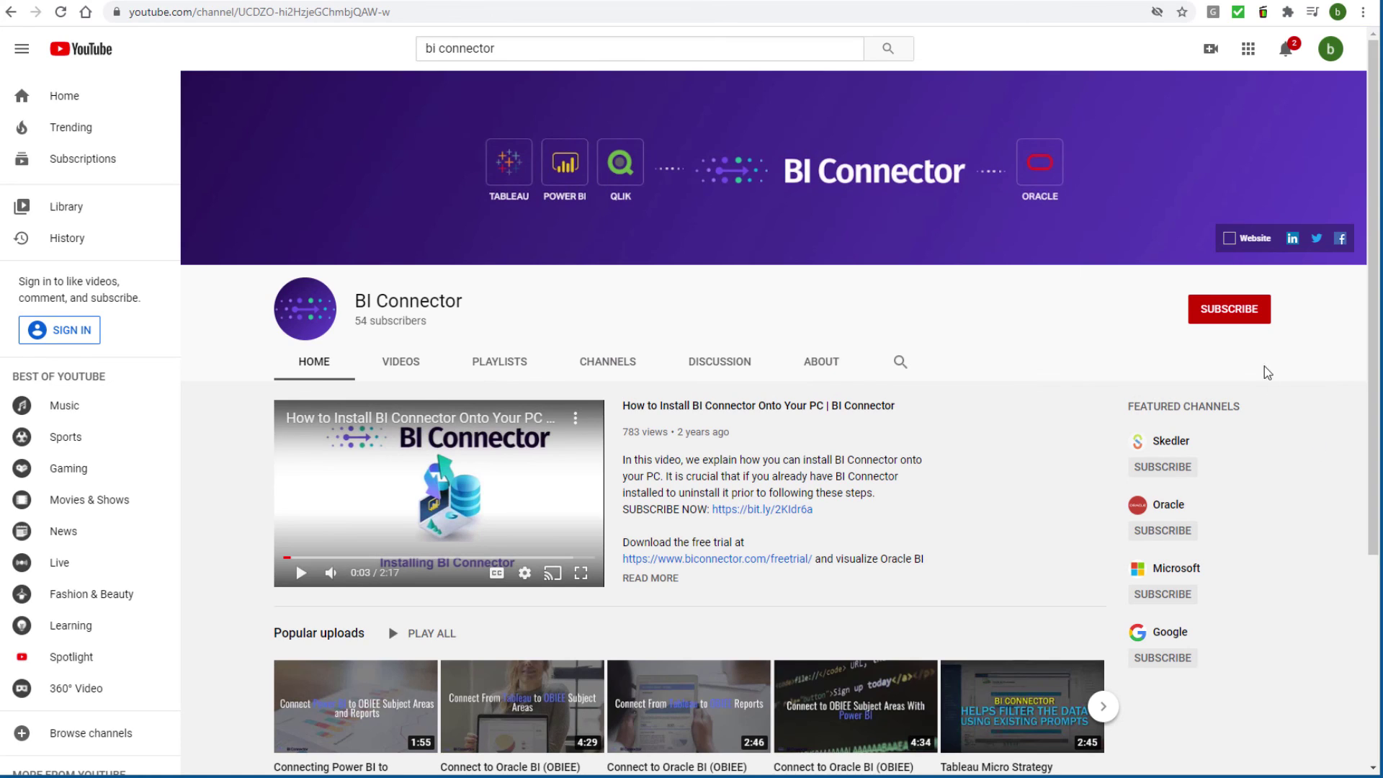
Step: Subscribe to the BI Connector channel and set its notification bell to All
left_click(1244, 326)
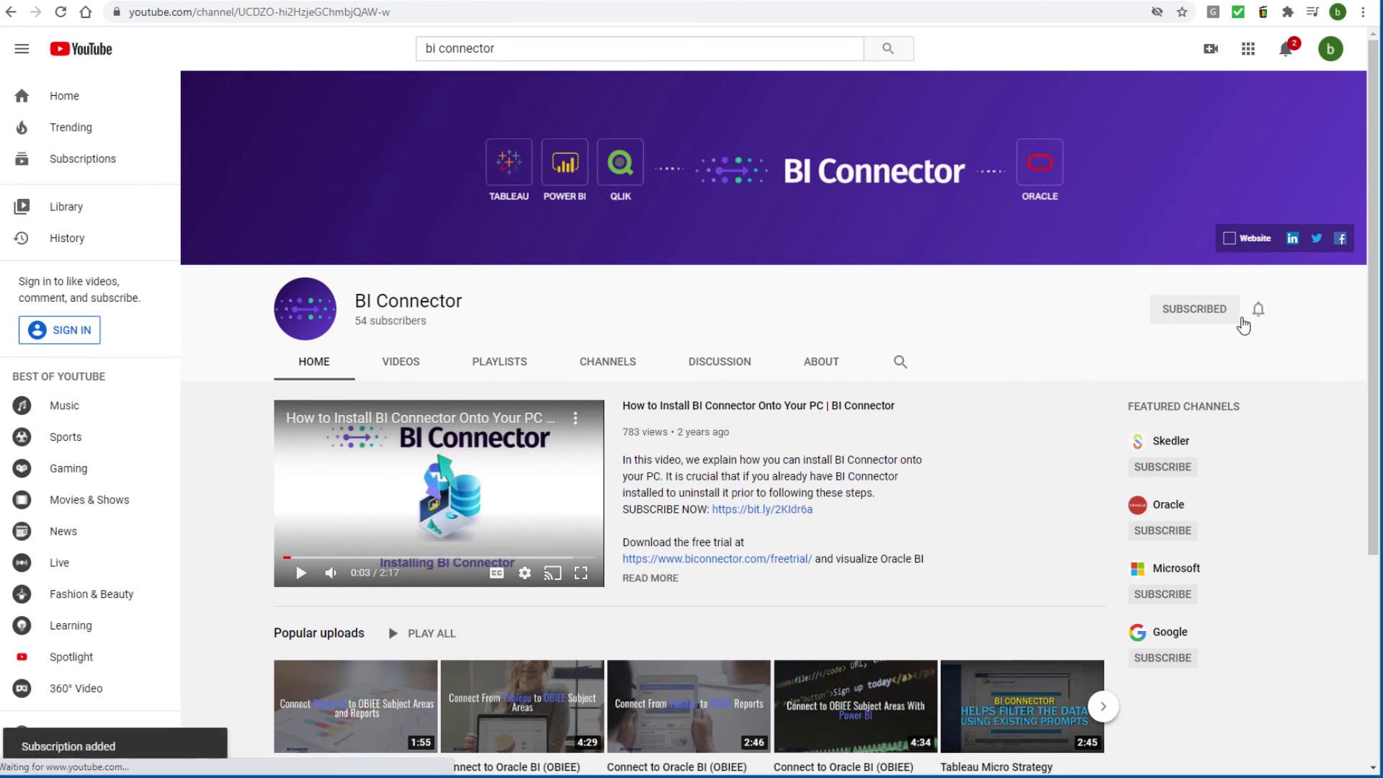
left_click(1257, 310)
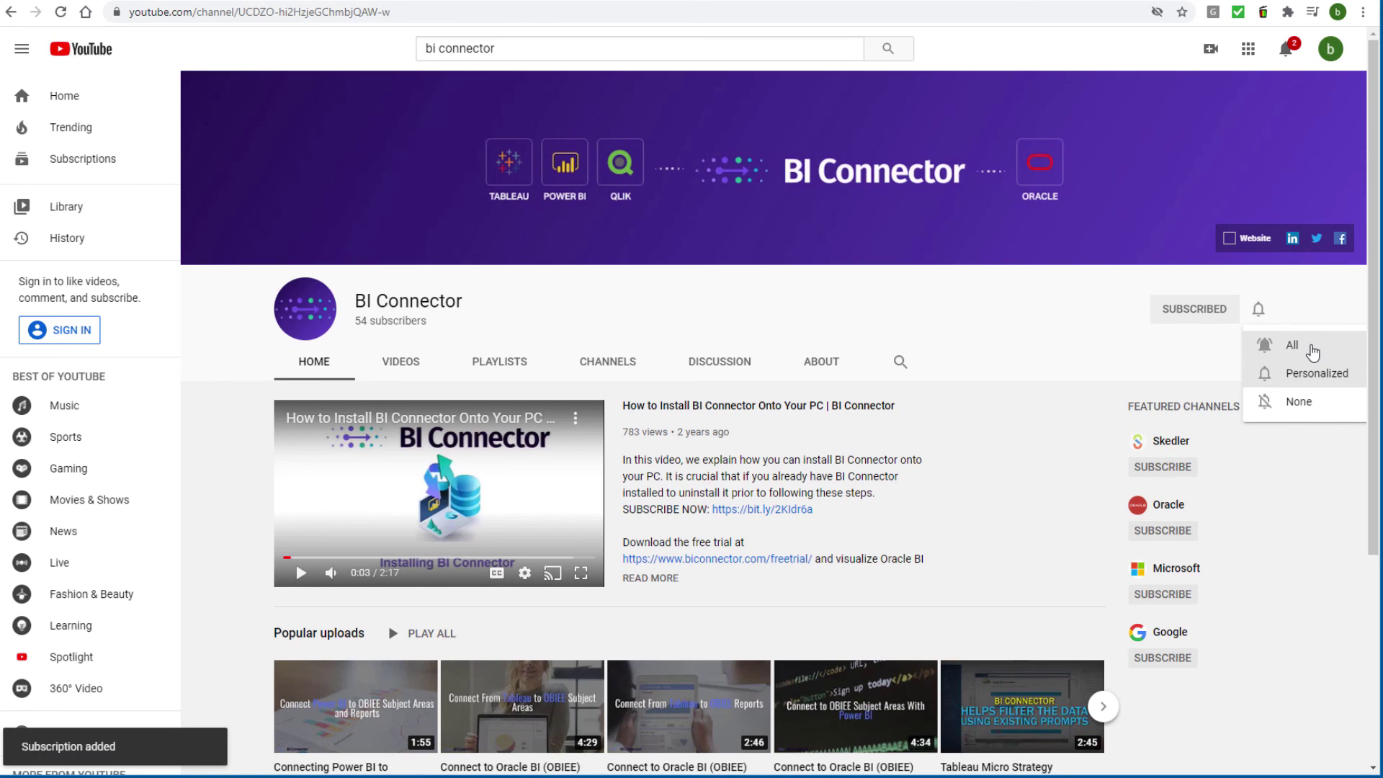
left_click(1312, 352)
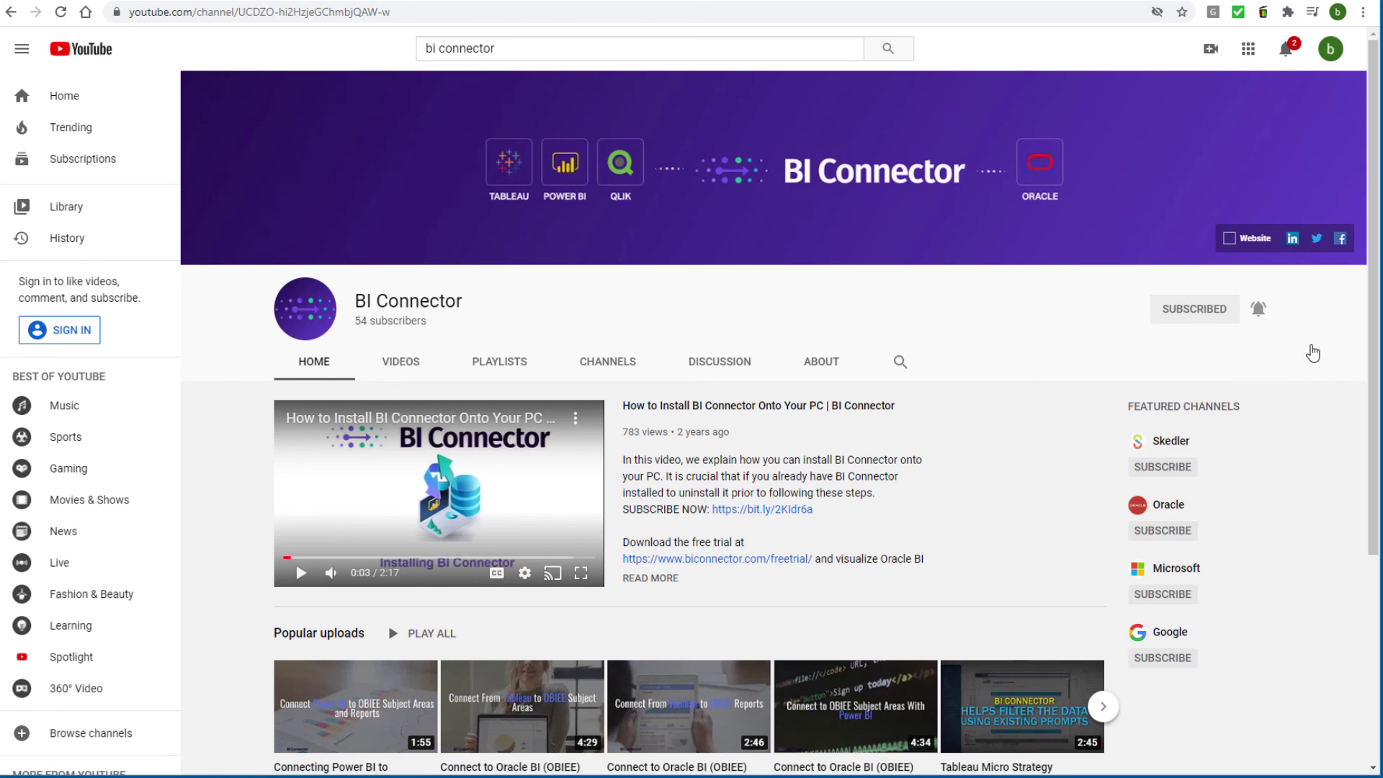